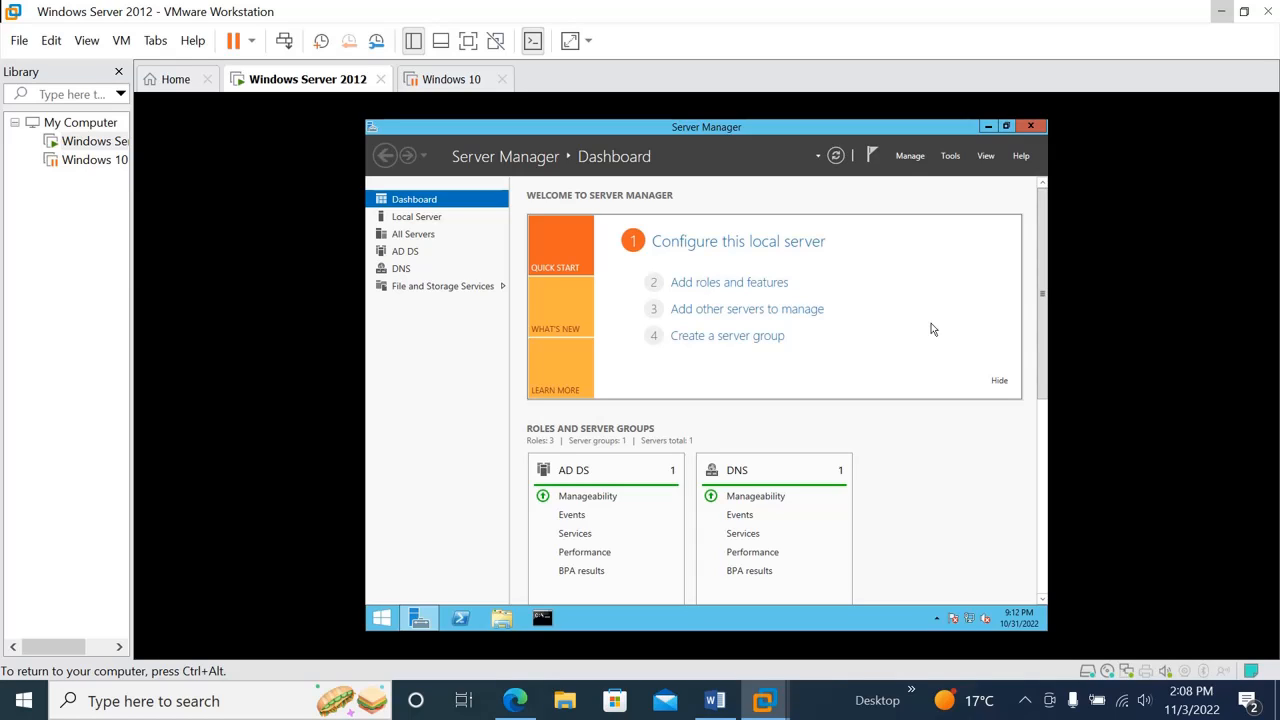
# Review the users in the Testing OU's Domain user unit in Active Directory Users and Computers, and close the console
pyautogui.click(951, 157)
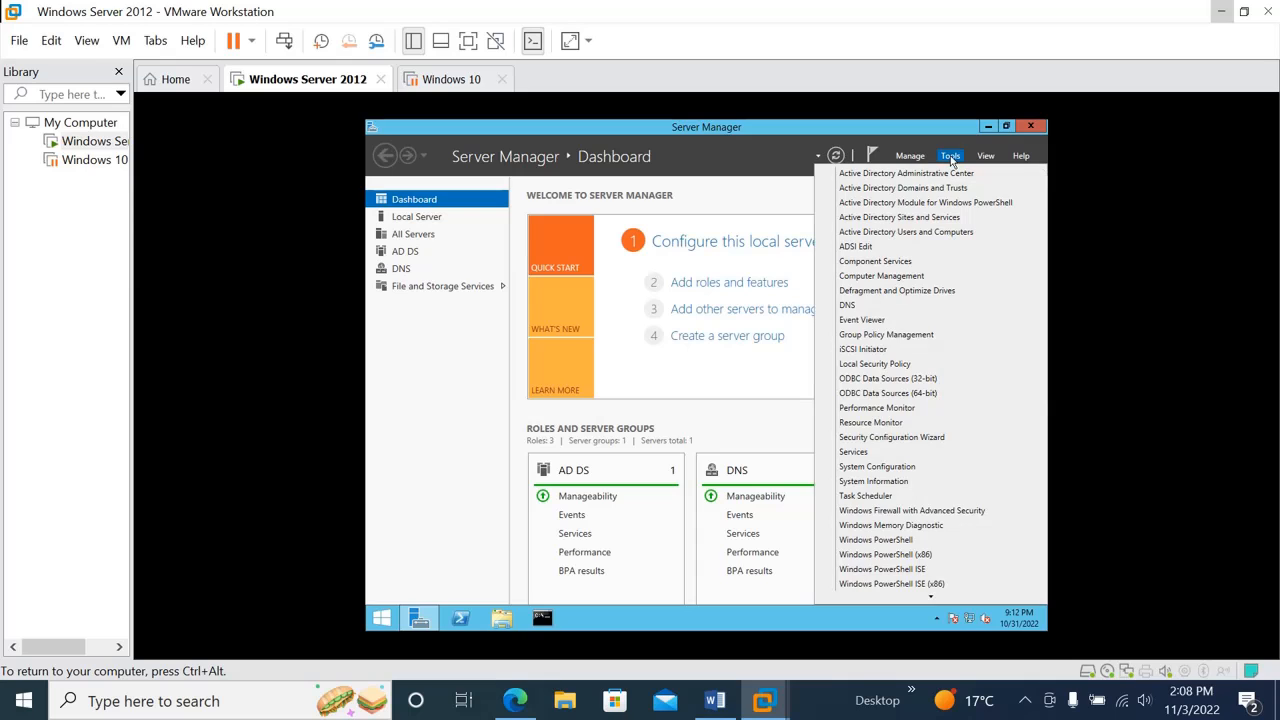
pyautogui.click(868, 232)
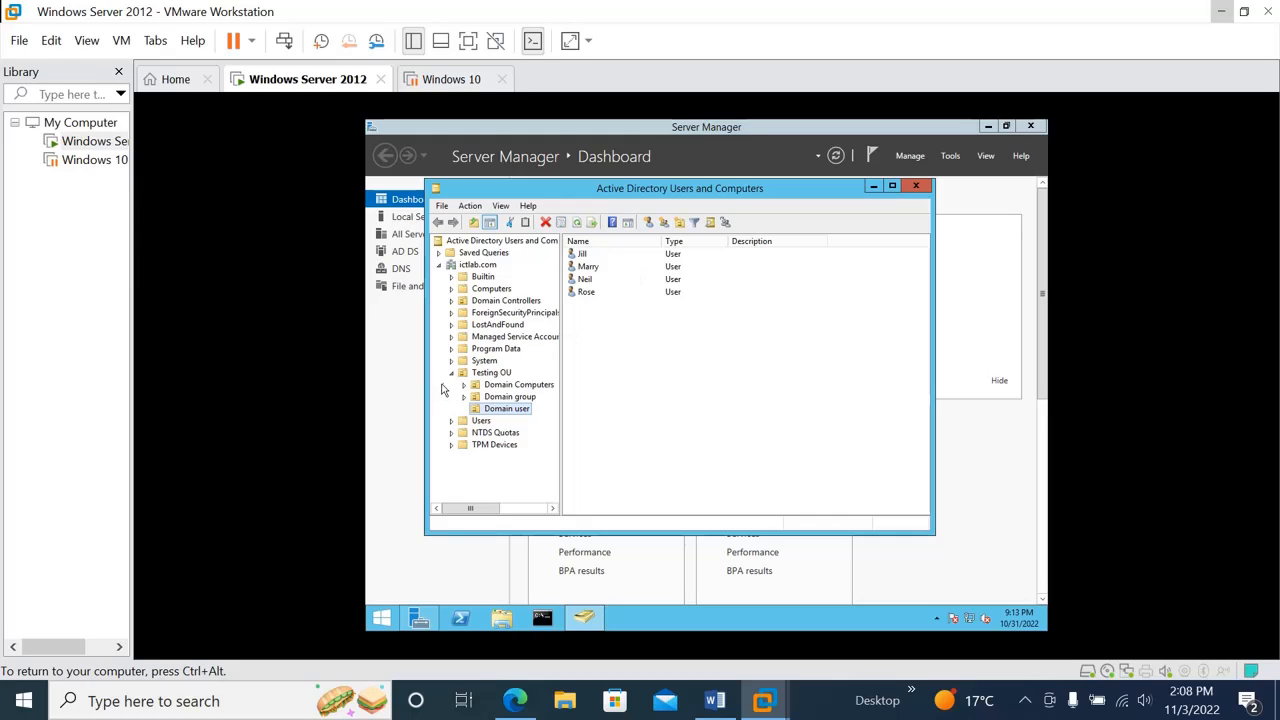
pyautogui.click(490, 410)
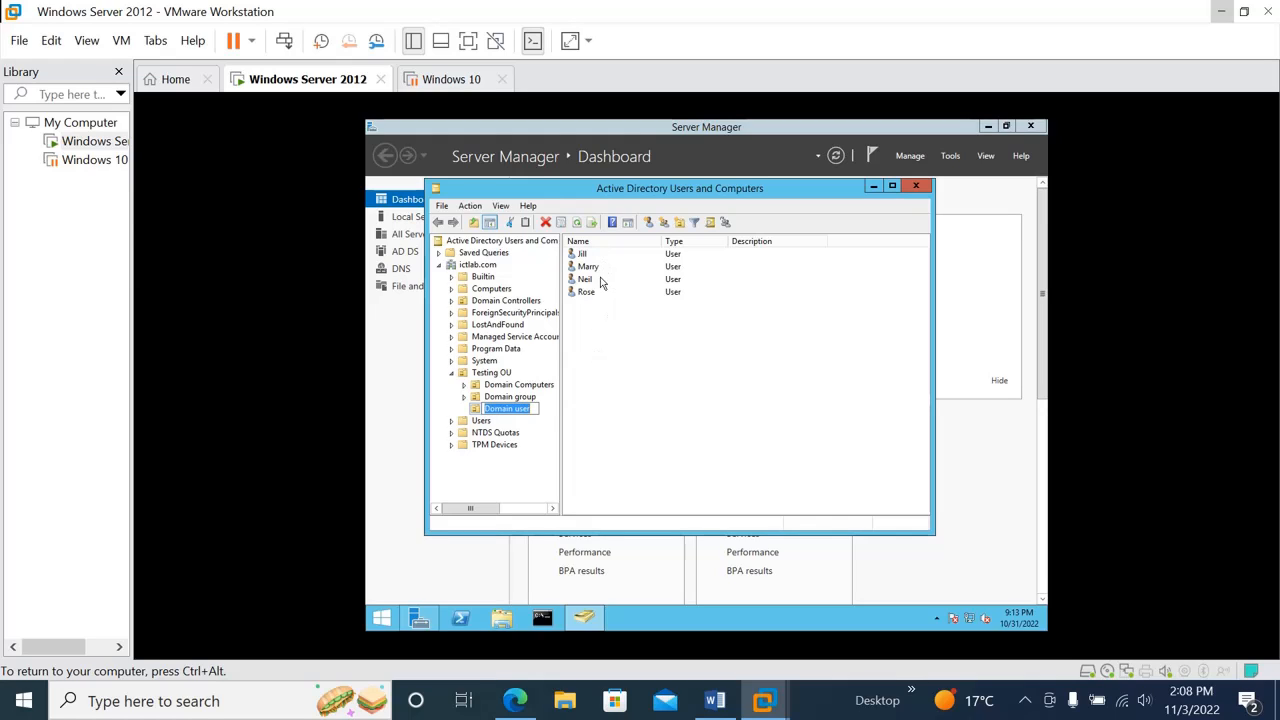
pyautogui.click(915, 187)
# Open Group Policy Management and expand Security Settings in the Default Domain Policy's settings report
pyautogui.click(952, 157)
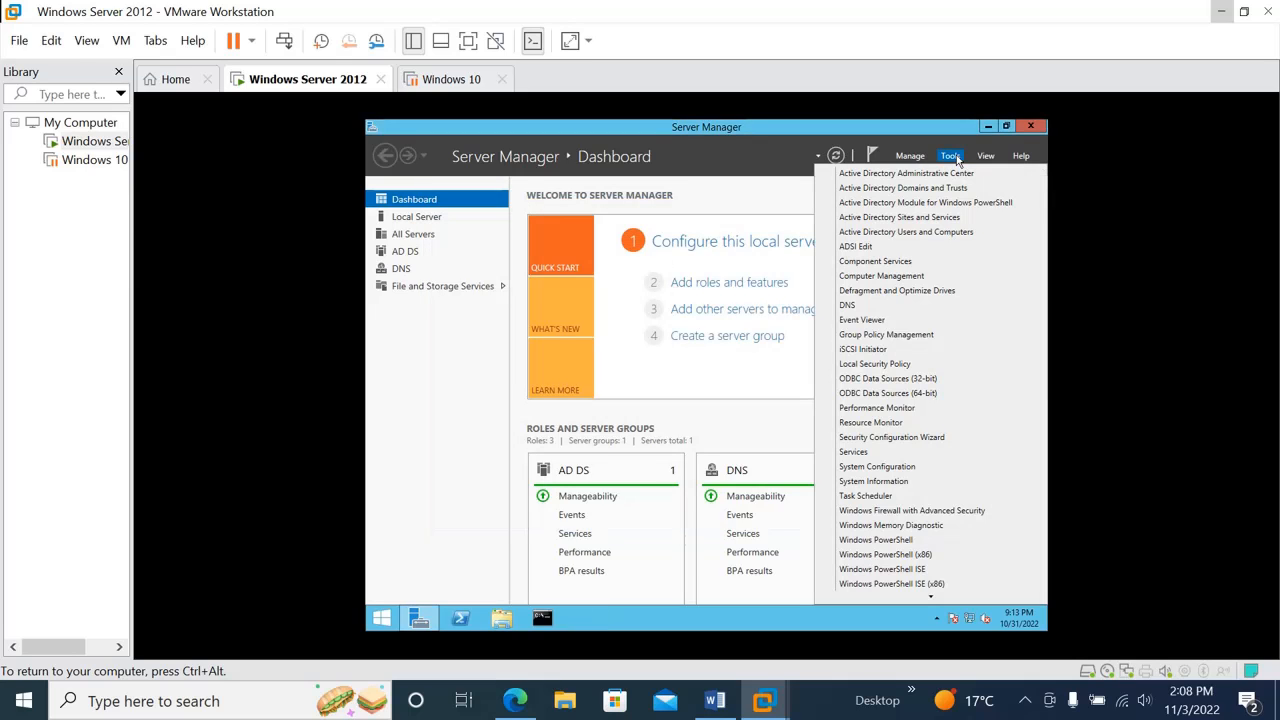
pyautogui.click(886, 335)
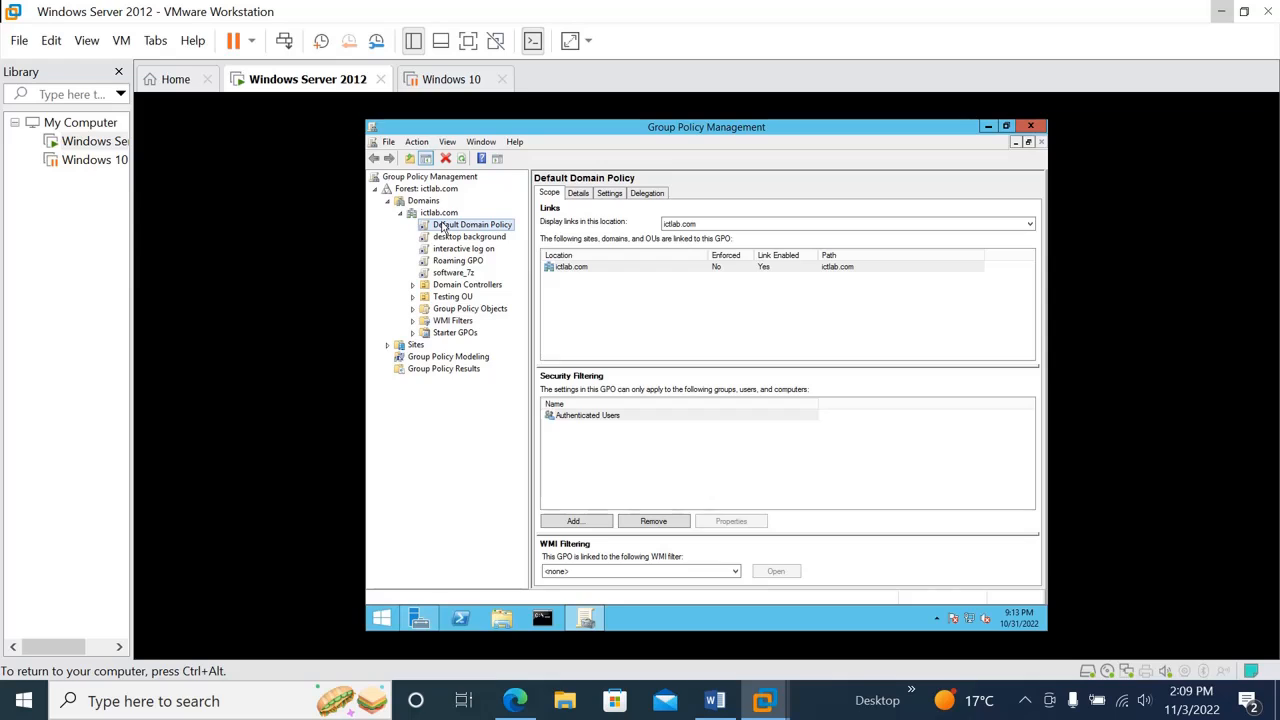
pyautogui.click(492, 229)
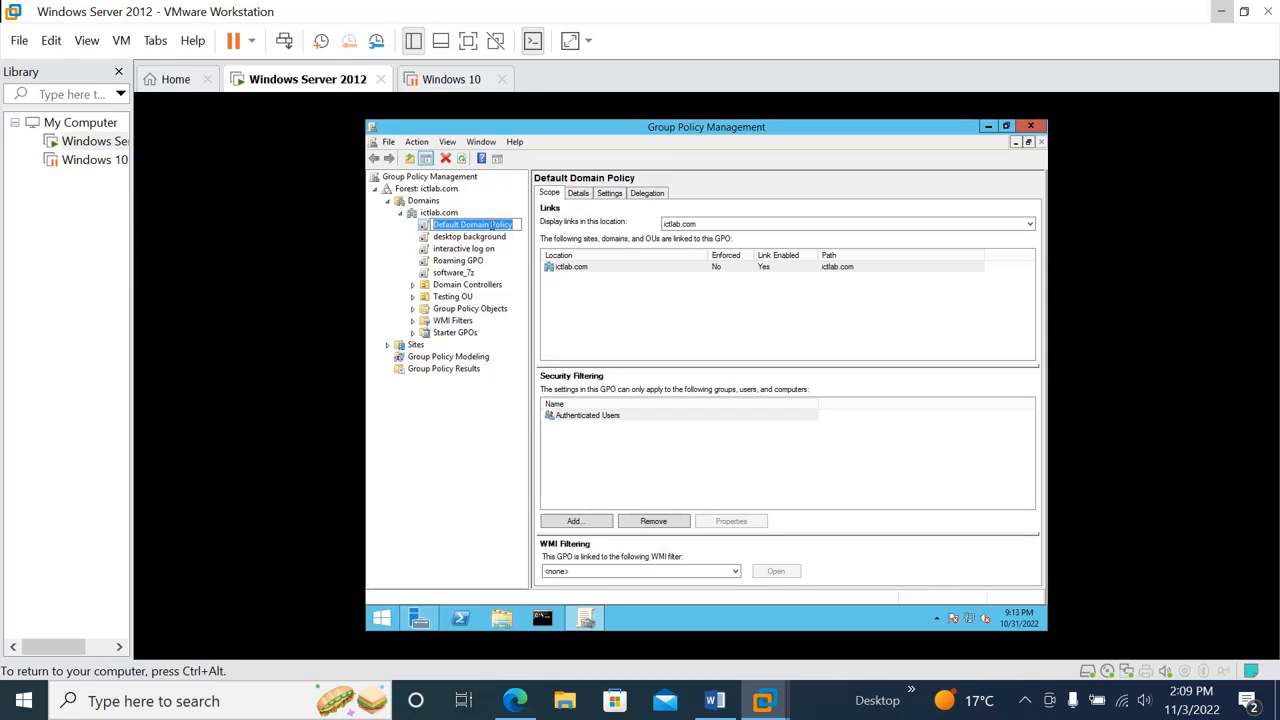
pyautogui.click(607, 194)
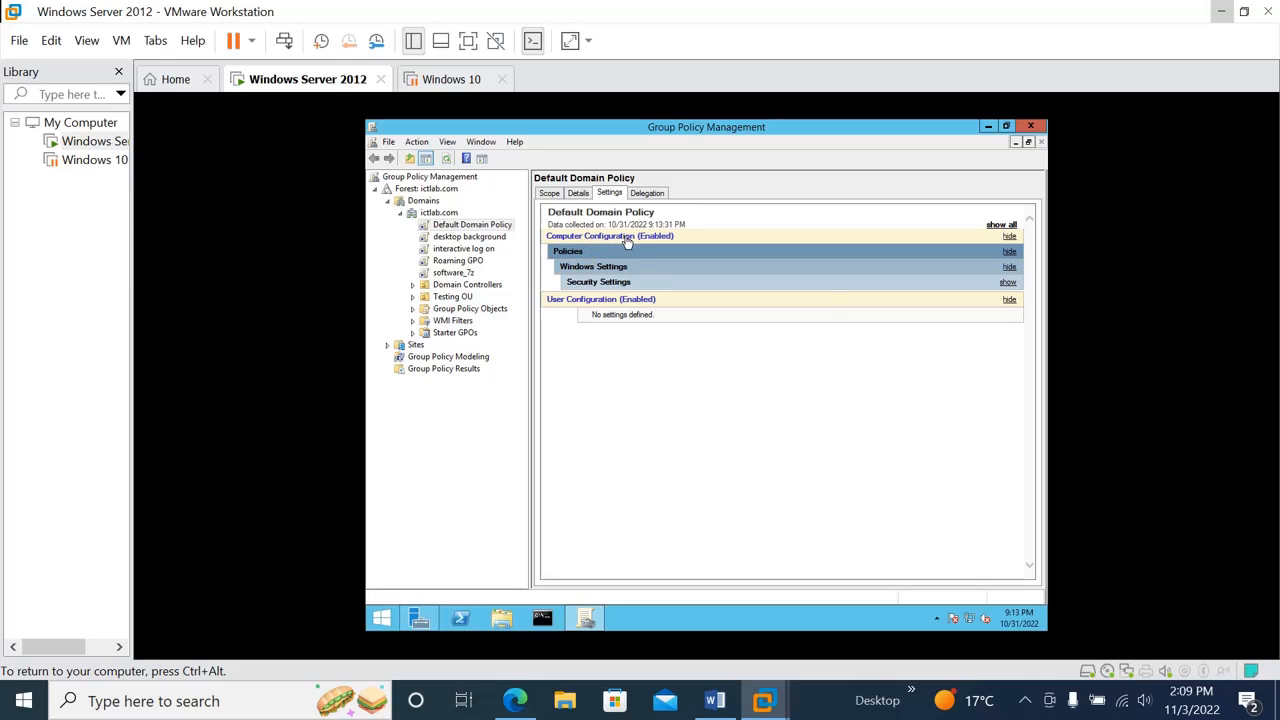
pyautogui.click(1008, 283)
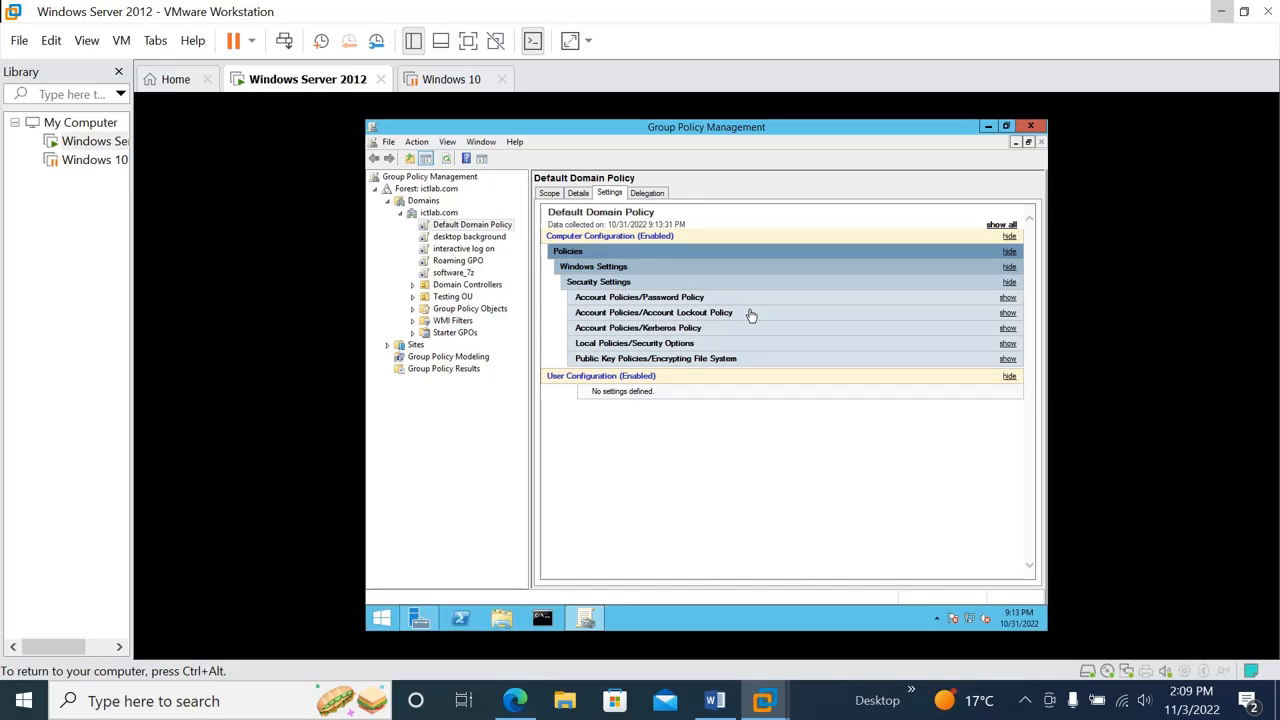
# Open the Default Domain Policy of ictlab.com for editing
pyautogui.click(477, 231)
pyautogui.rightClick(477, 231)
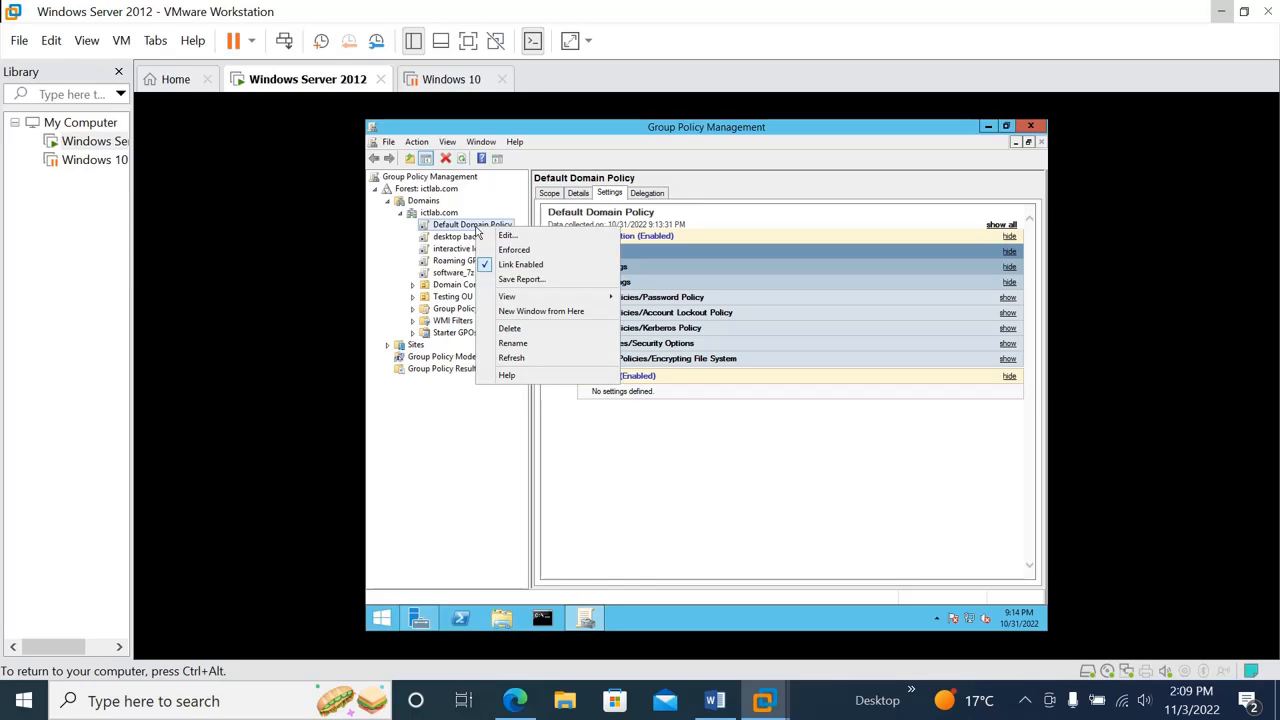
pyautogui.click(530, 237)
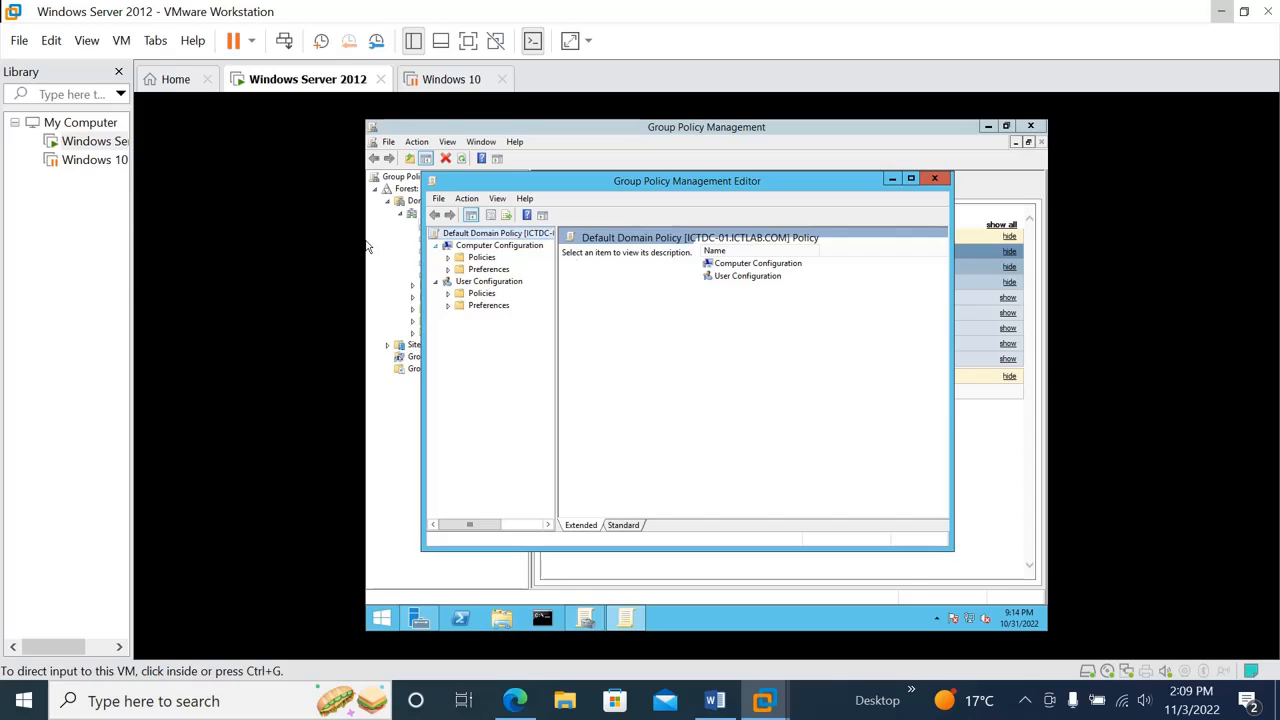
# Show the Password Policy settings under Computer Configuration > Policies > Windows Settings > Security Settings > Account Policies
pyautogui.click(447, 258)
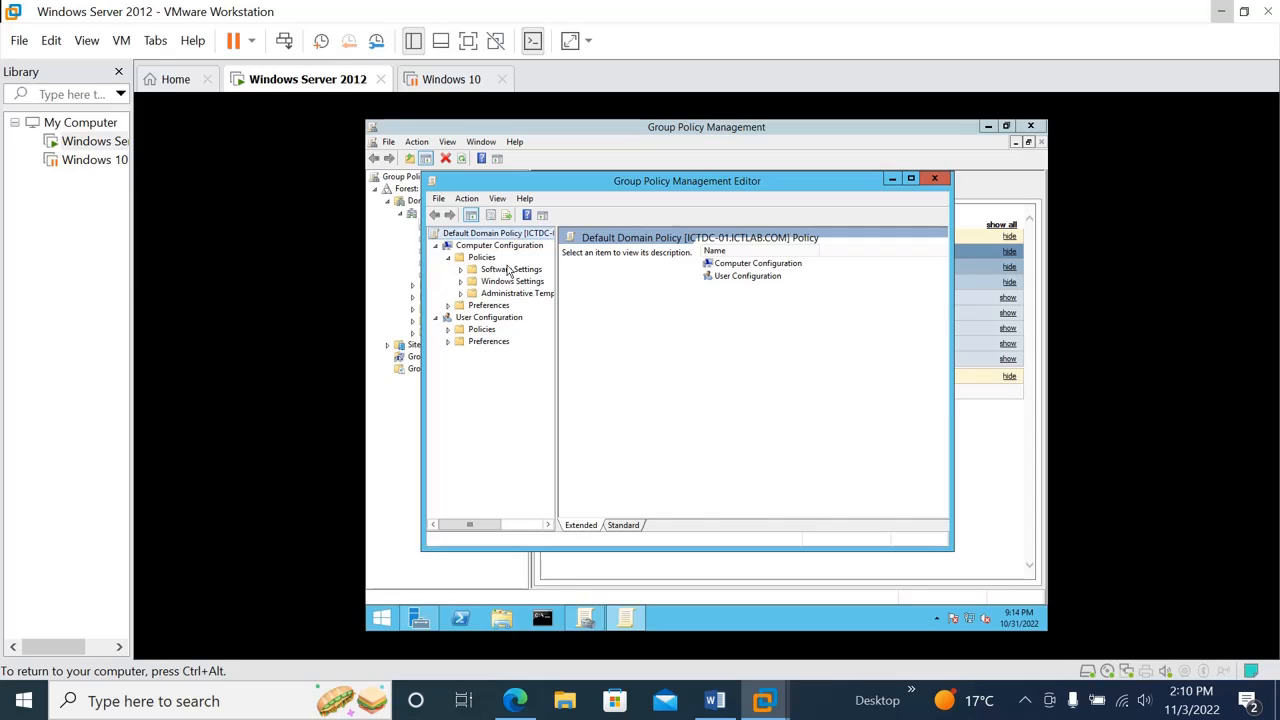
pyautogui.click(460, 283)
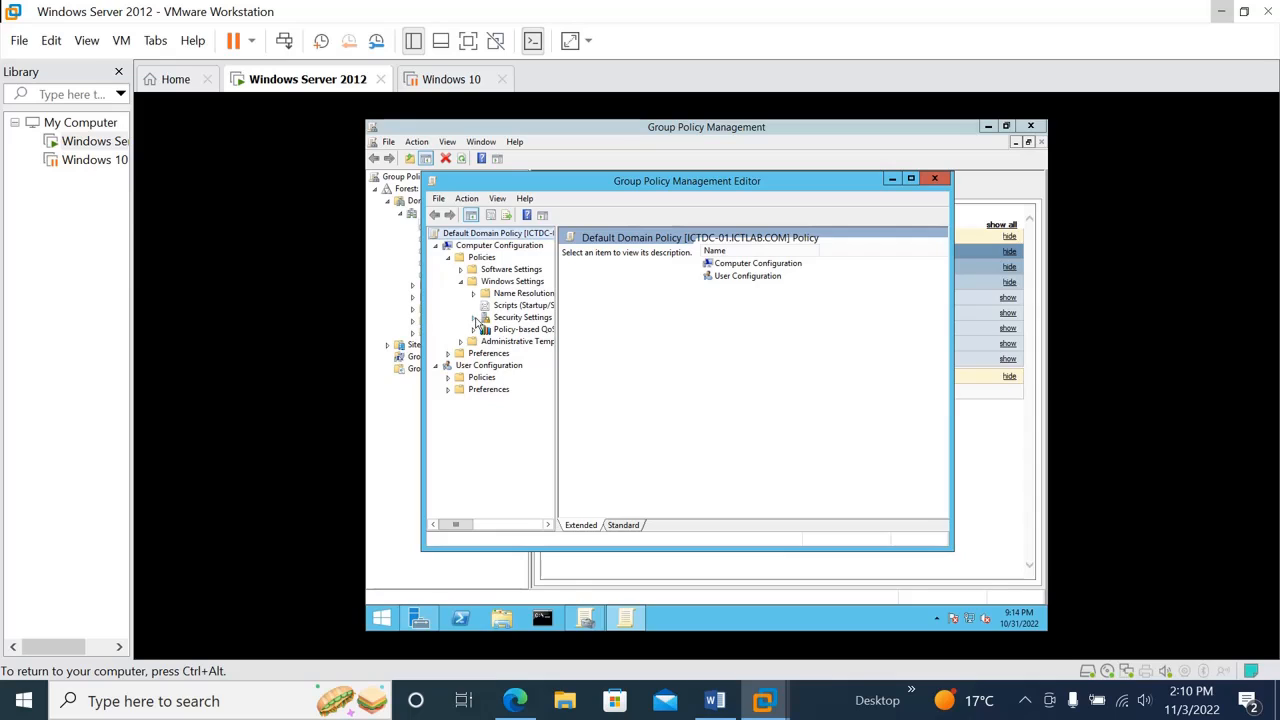
pyautogui.click(475, 318)
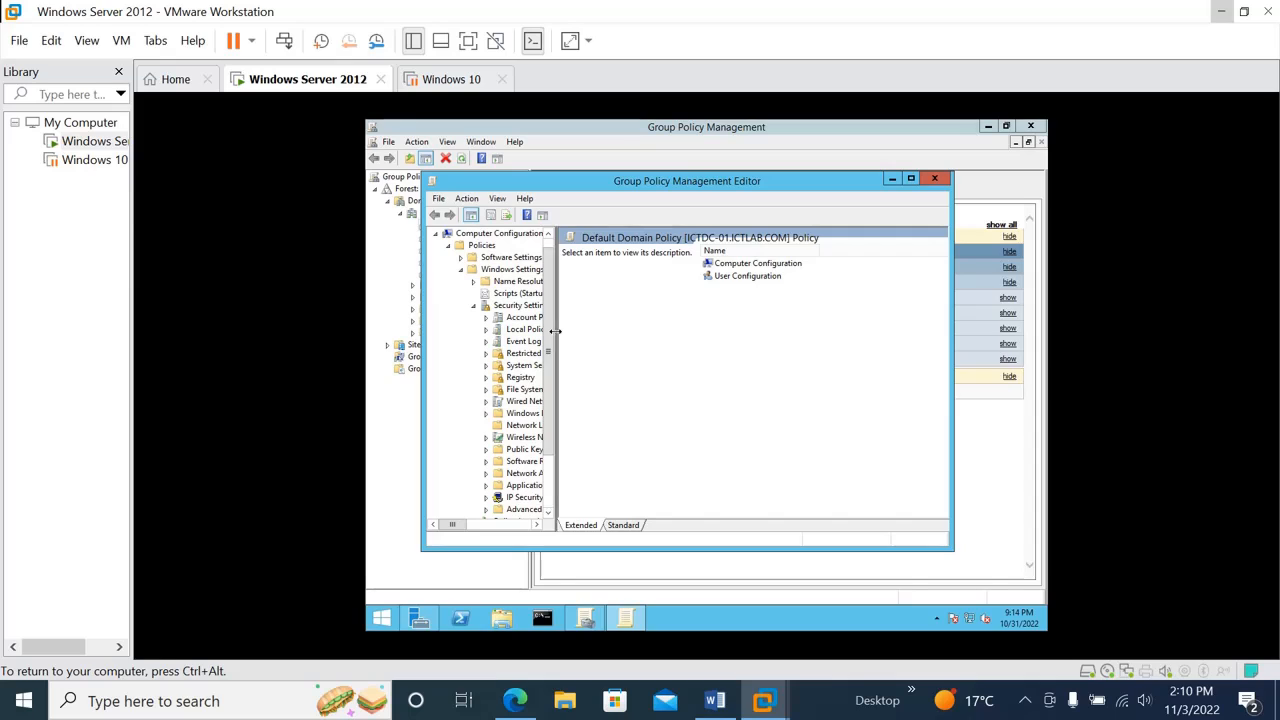
pyautogui.moveTo(555, 331); pyautogui.dragTo(606, 330)
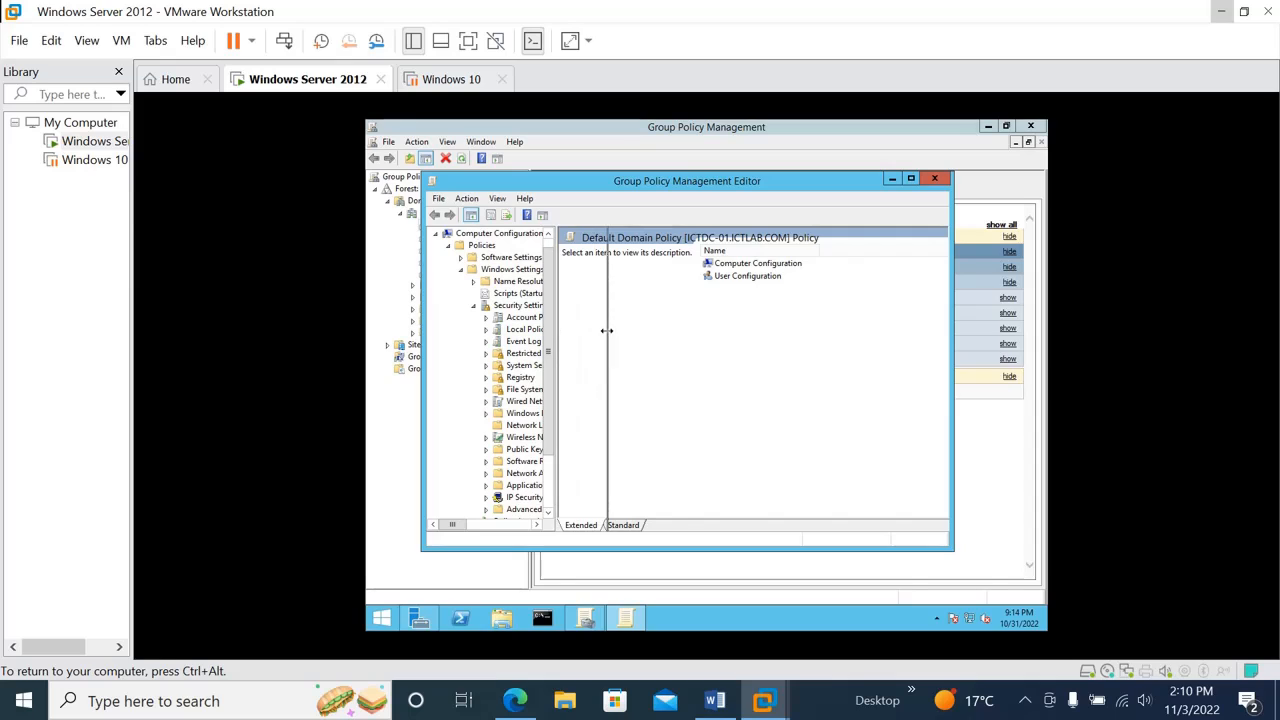
pyautogui.click(487, 318)
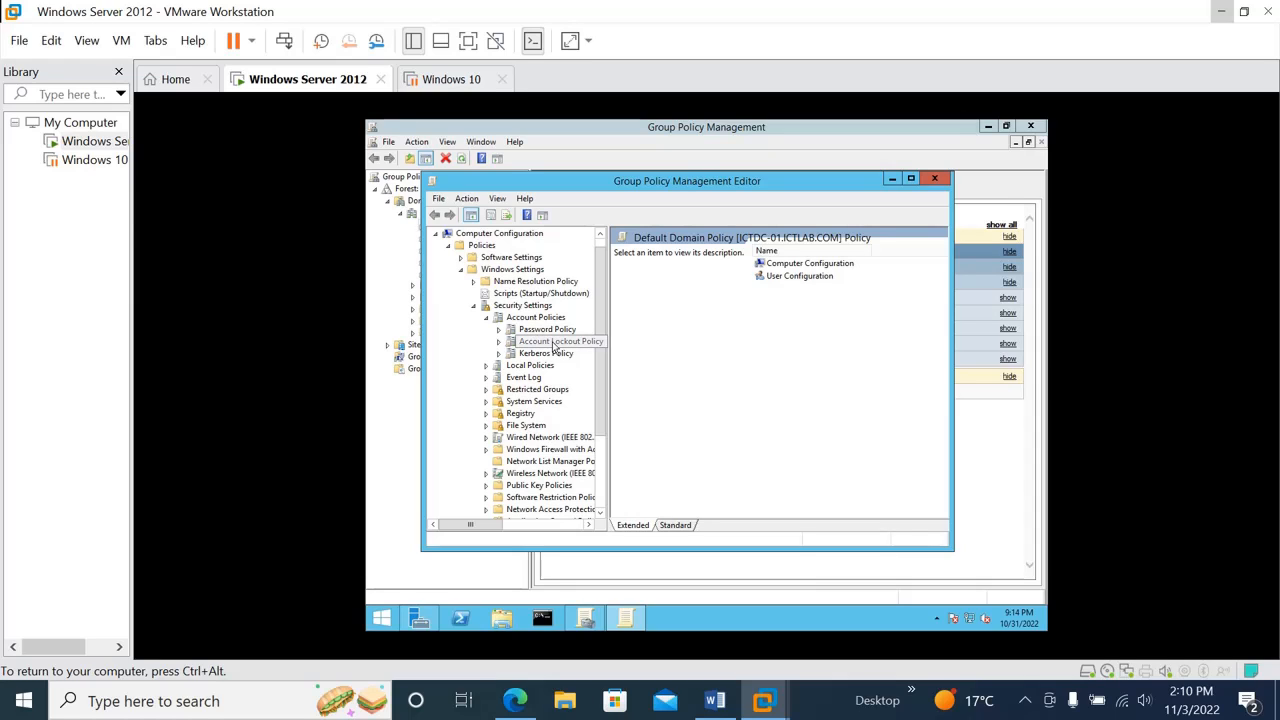
pyautogui.click(541, 331)
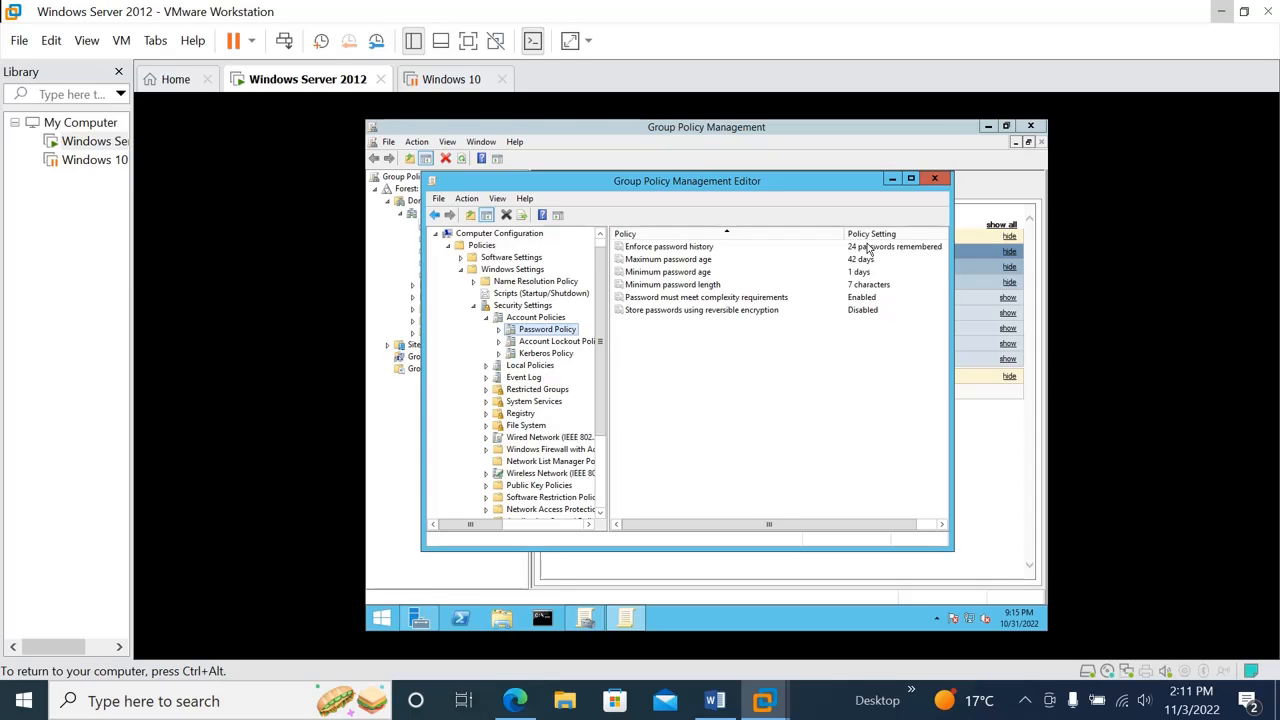
# Set the maximum password age to 60 days and apply it
pyautogui.click(630, 261)
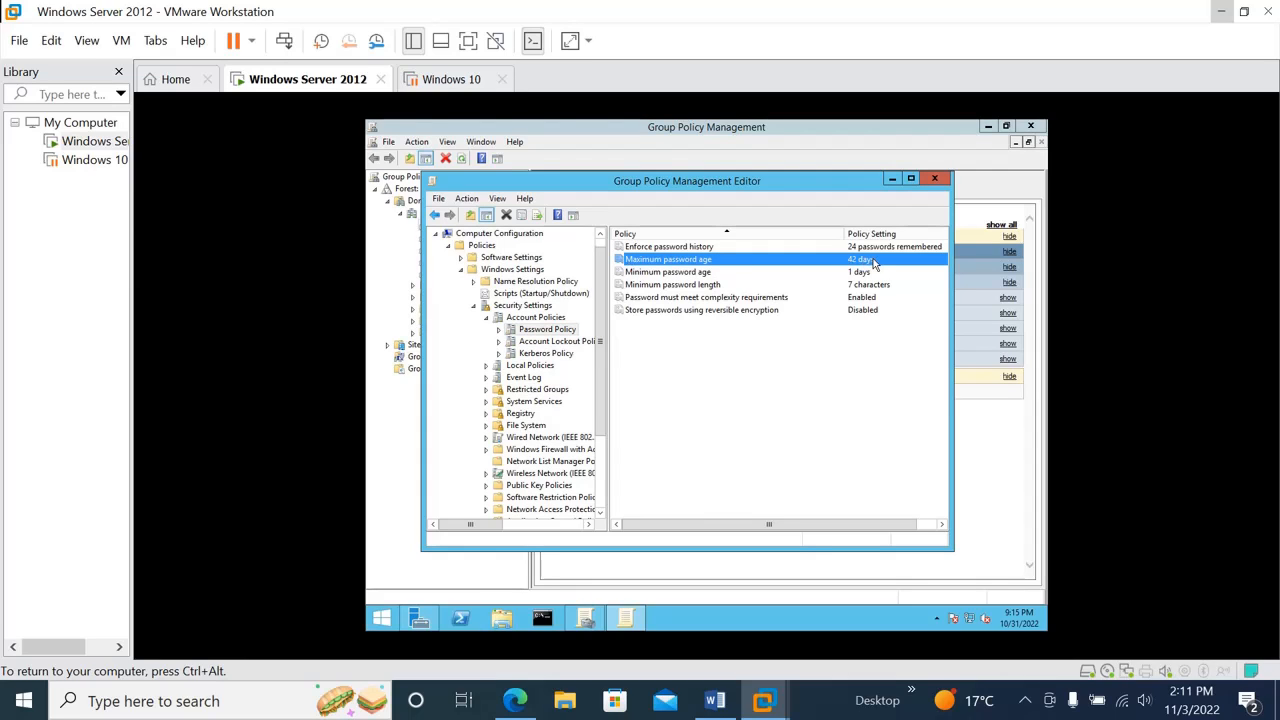
pyautogui.doubleClick(873, 262)
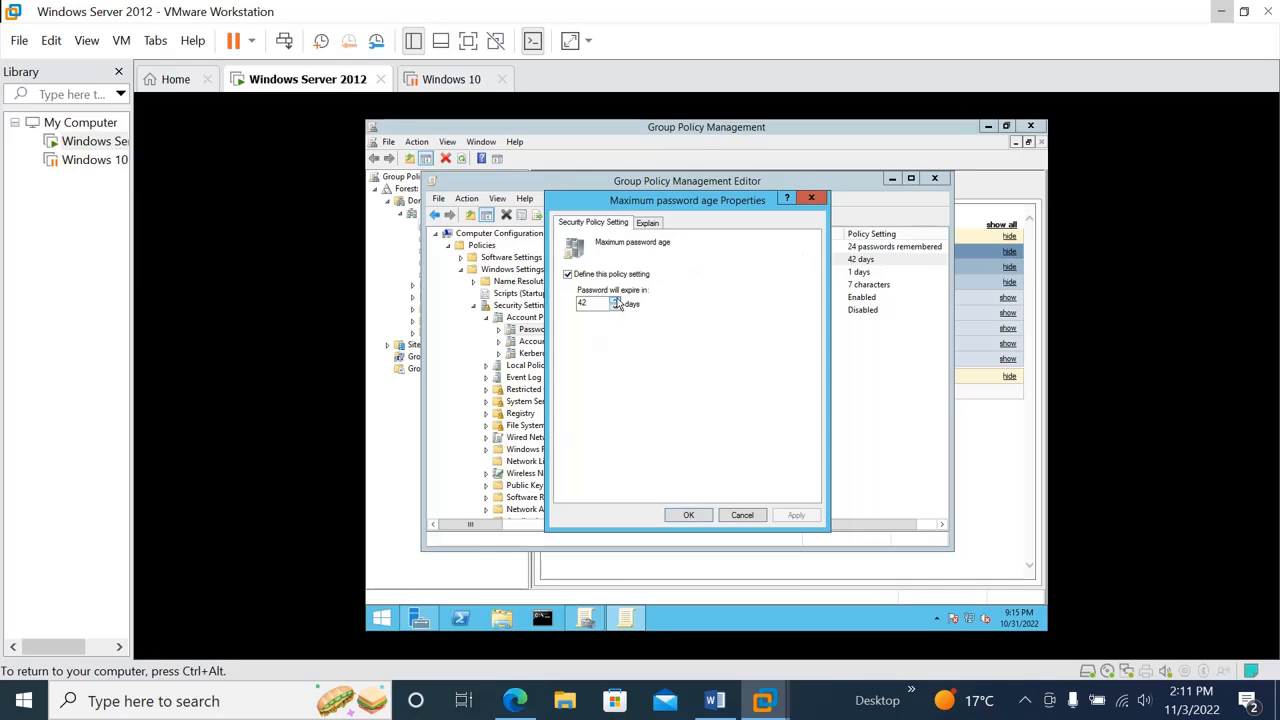
pyautogui.doubleClick(592, 305)
pyautogui.press('BackSpace')
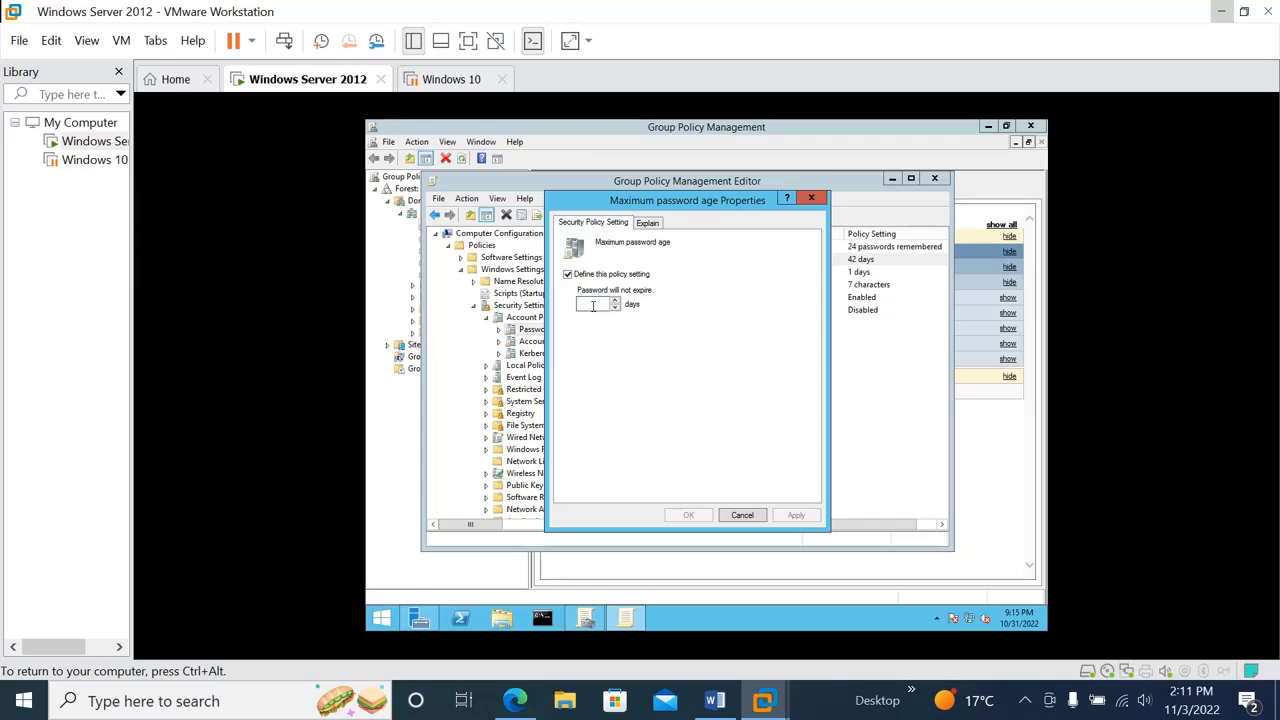
pyautogui.write('7')
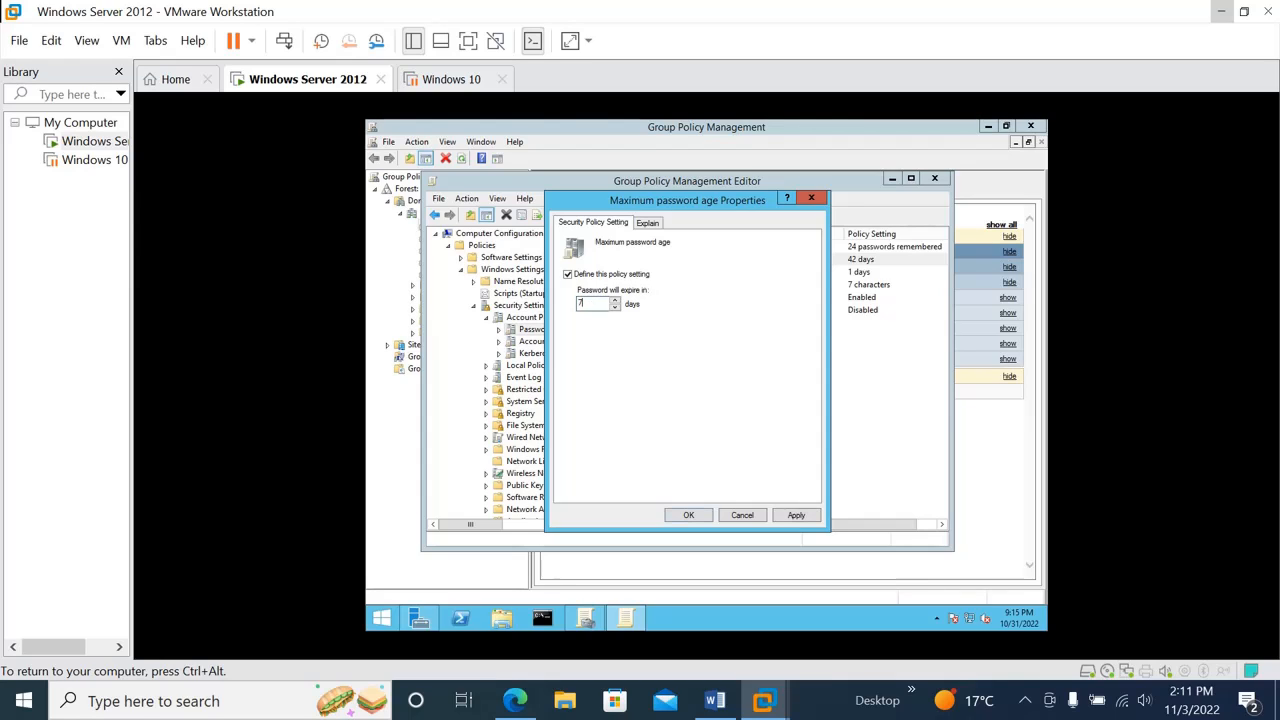
pyautogui.press('BackSpace')
pyautogui.write('60')
pyautogui.click(805, 518)
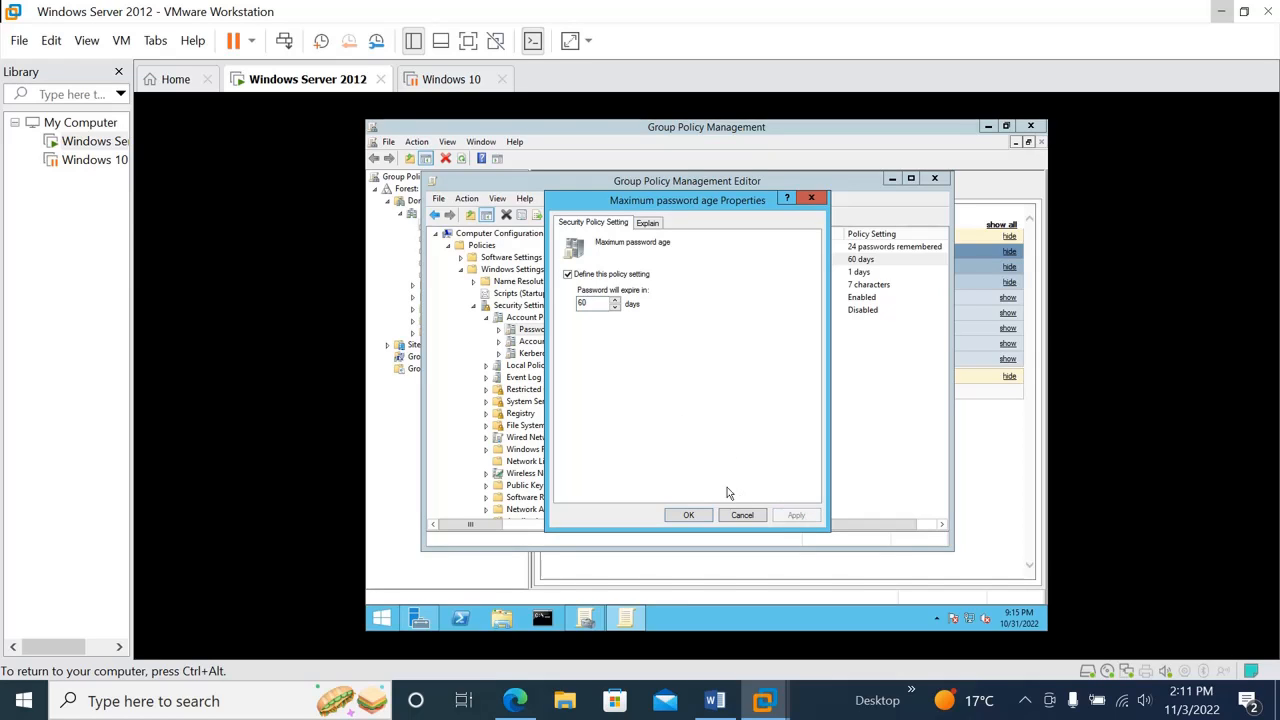
pyautogui.click(689, 516)
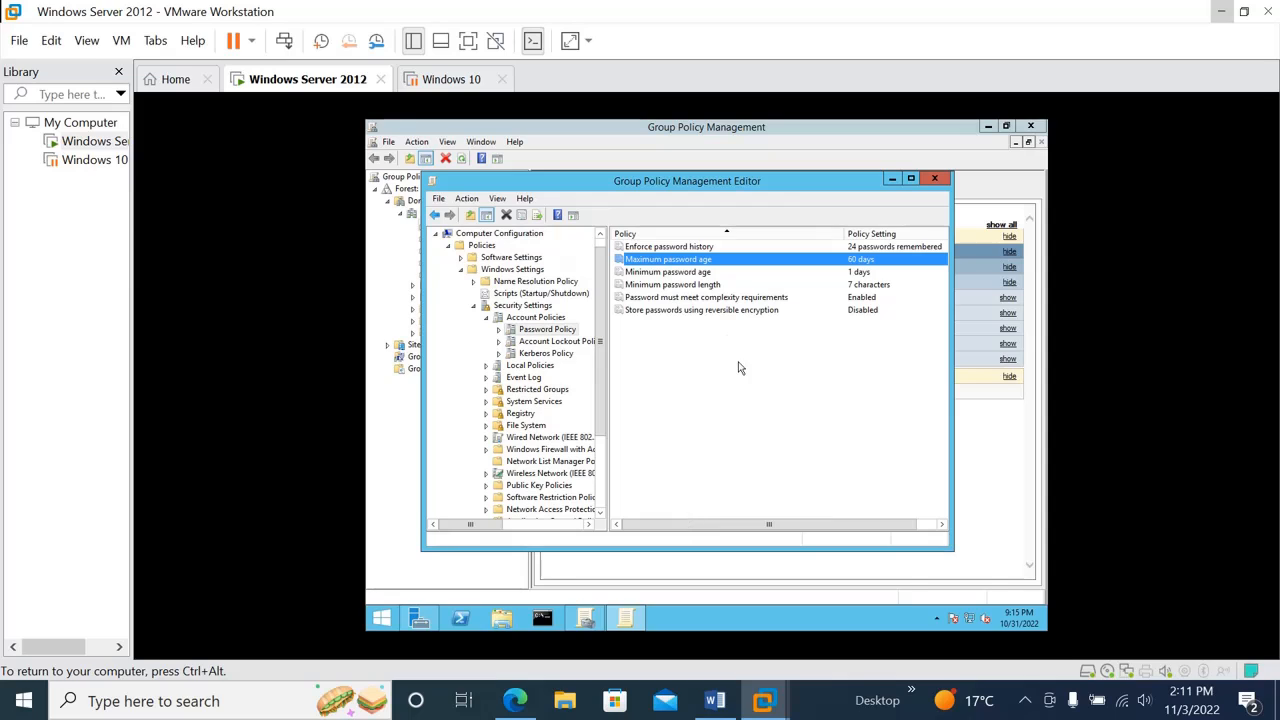
# Set the minimum password age to 0 days and apply it
pyautogui.click(670, 272)
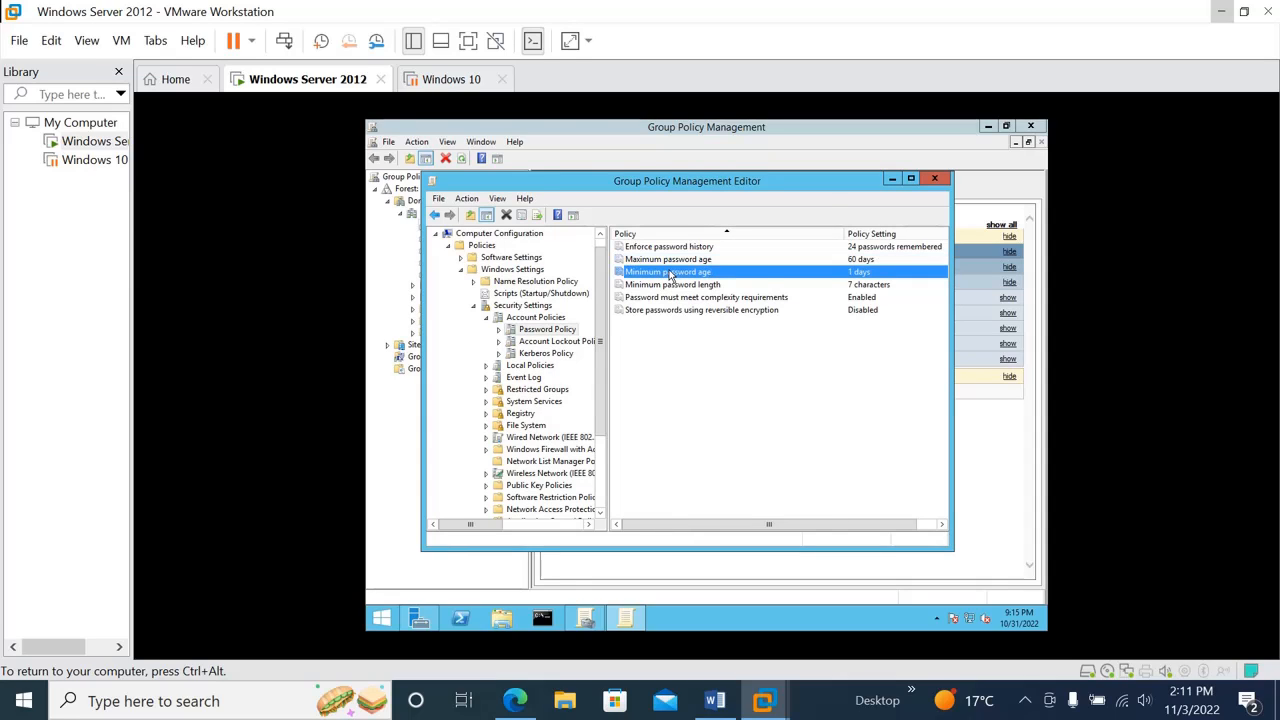
pyautogui.doubleClick(670, 275)
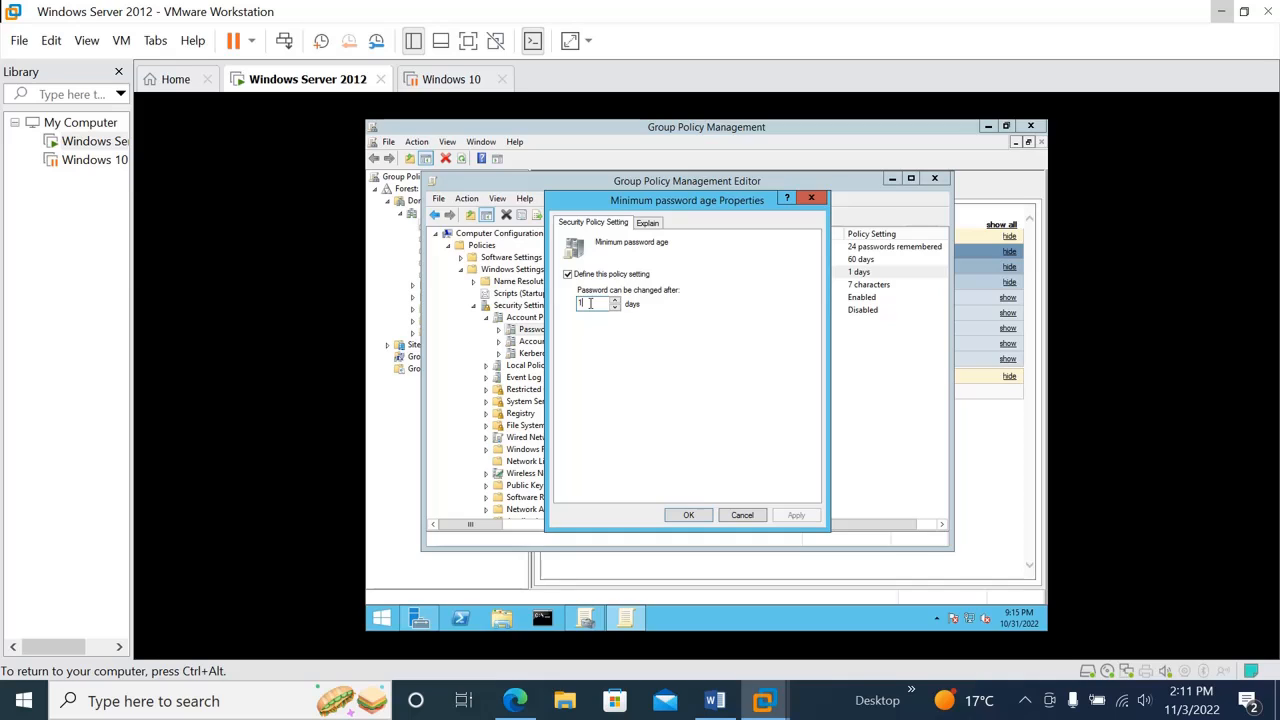
pyautogui.press('BackSpace')
pyautogui.write('0')
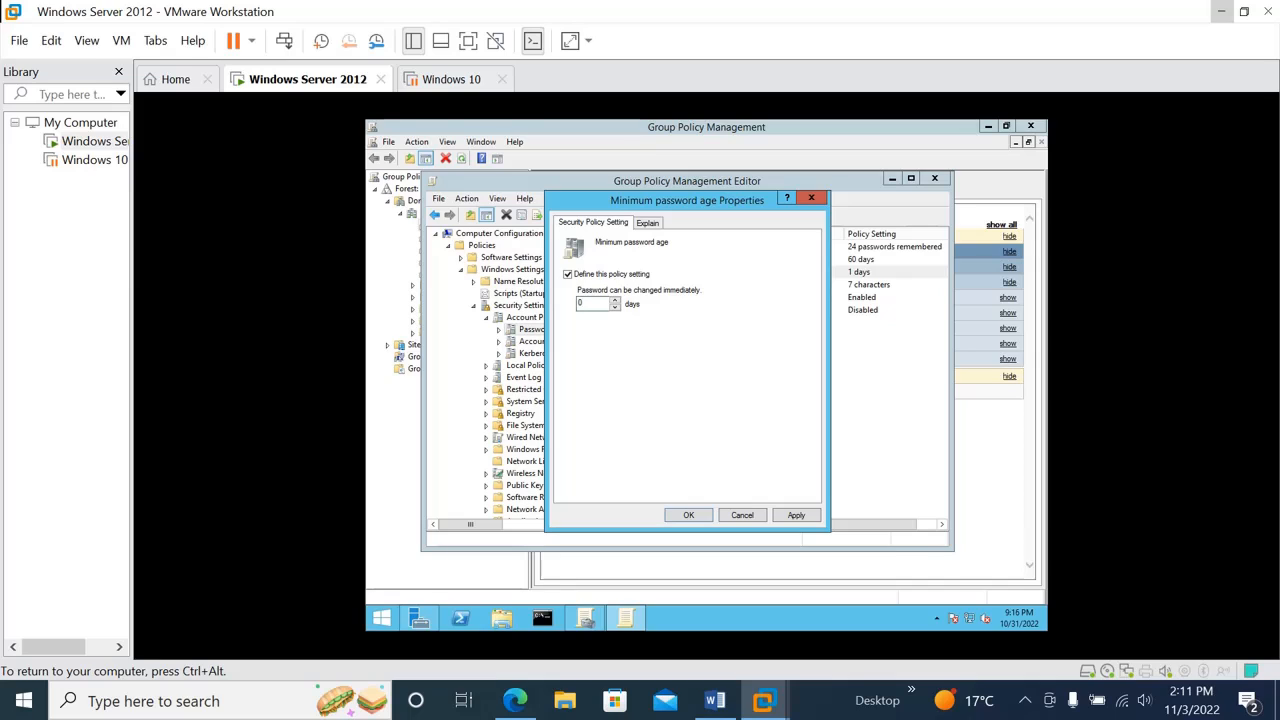
pyautogui.click(796, 516)
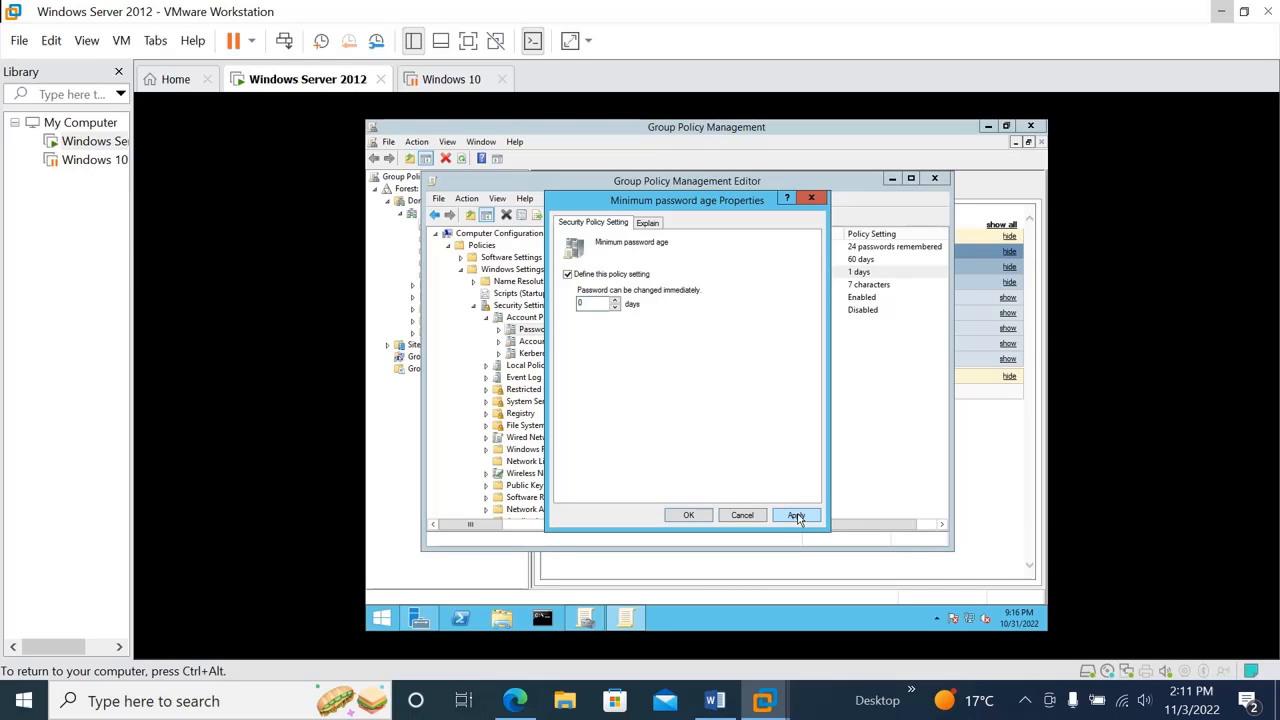
pyautogui.click(692, 514)
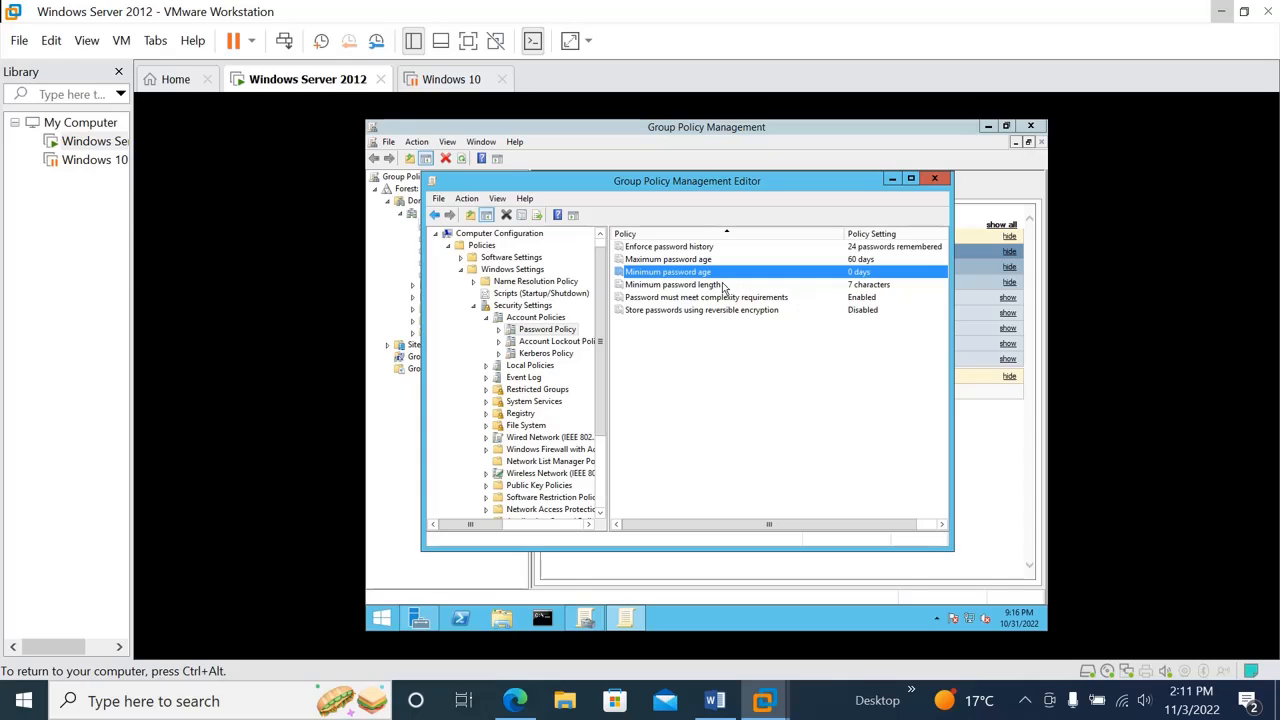
# Set the minimum password length to 14 characters and apply it
pyautogui.click(706, 286)
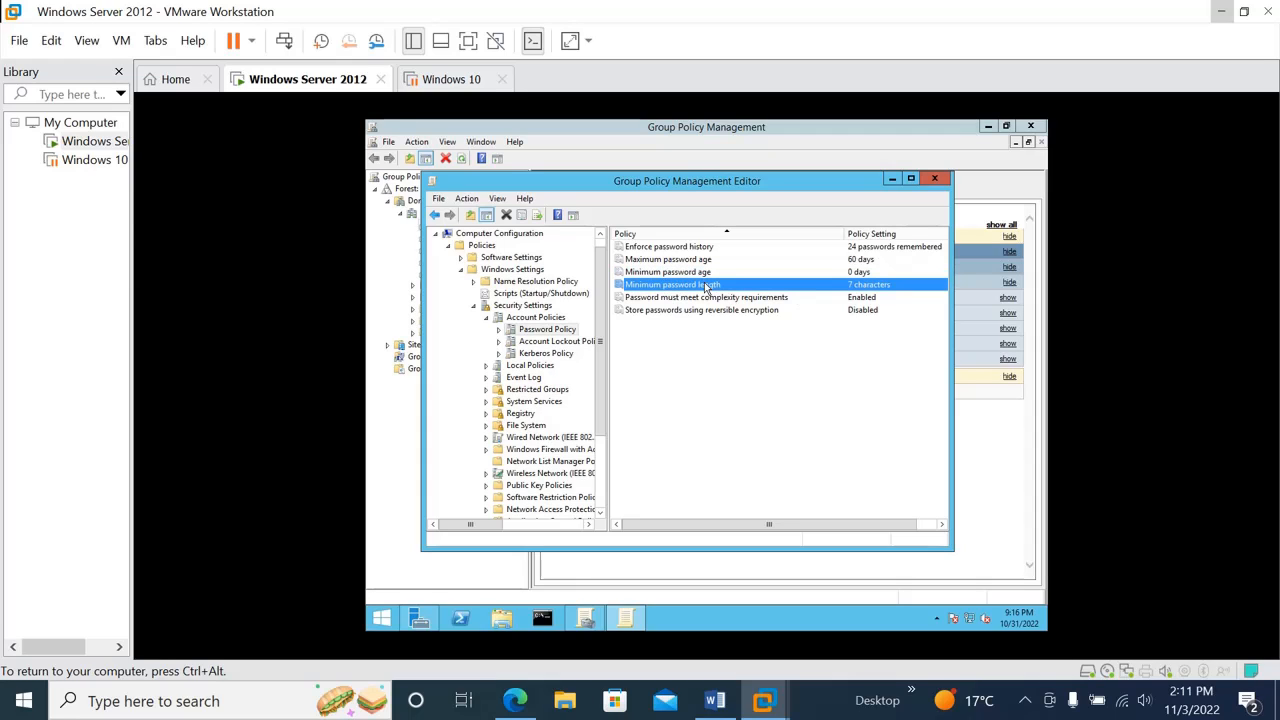
pyautogui.doubleClick(704, 285)
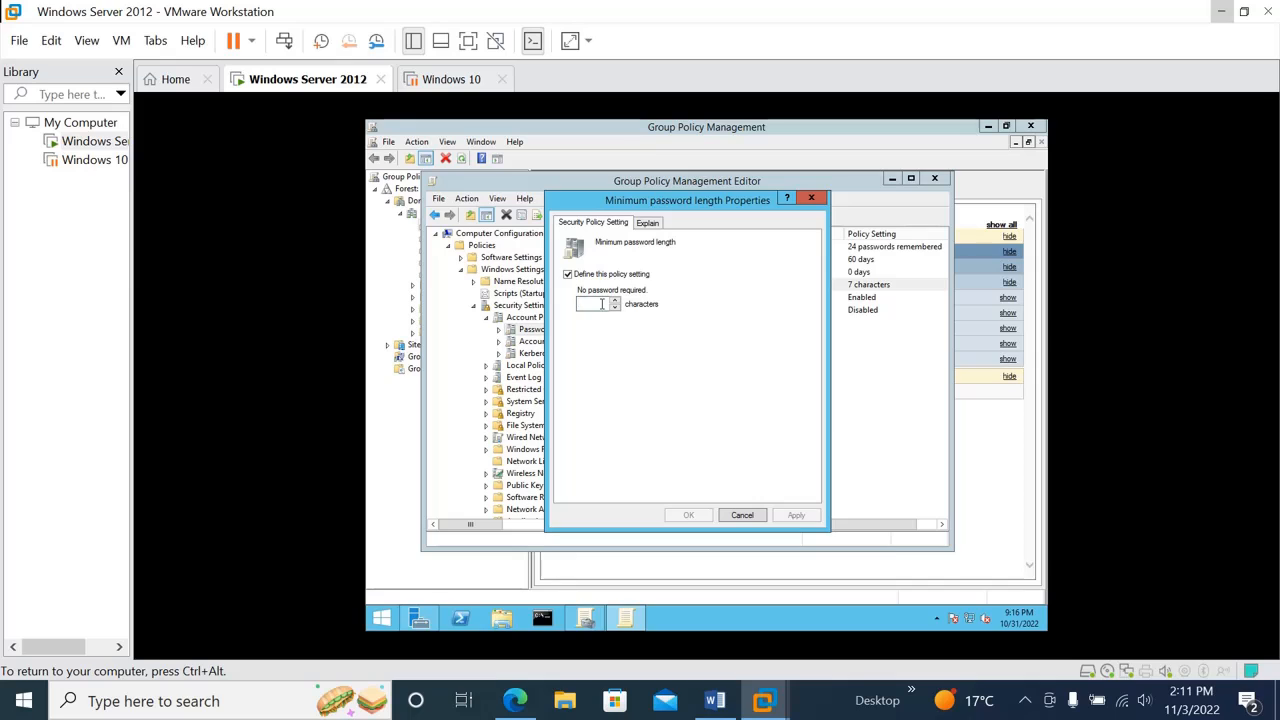
pyautogui.write('14')
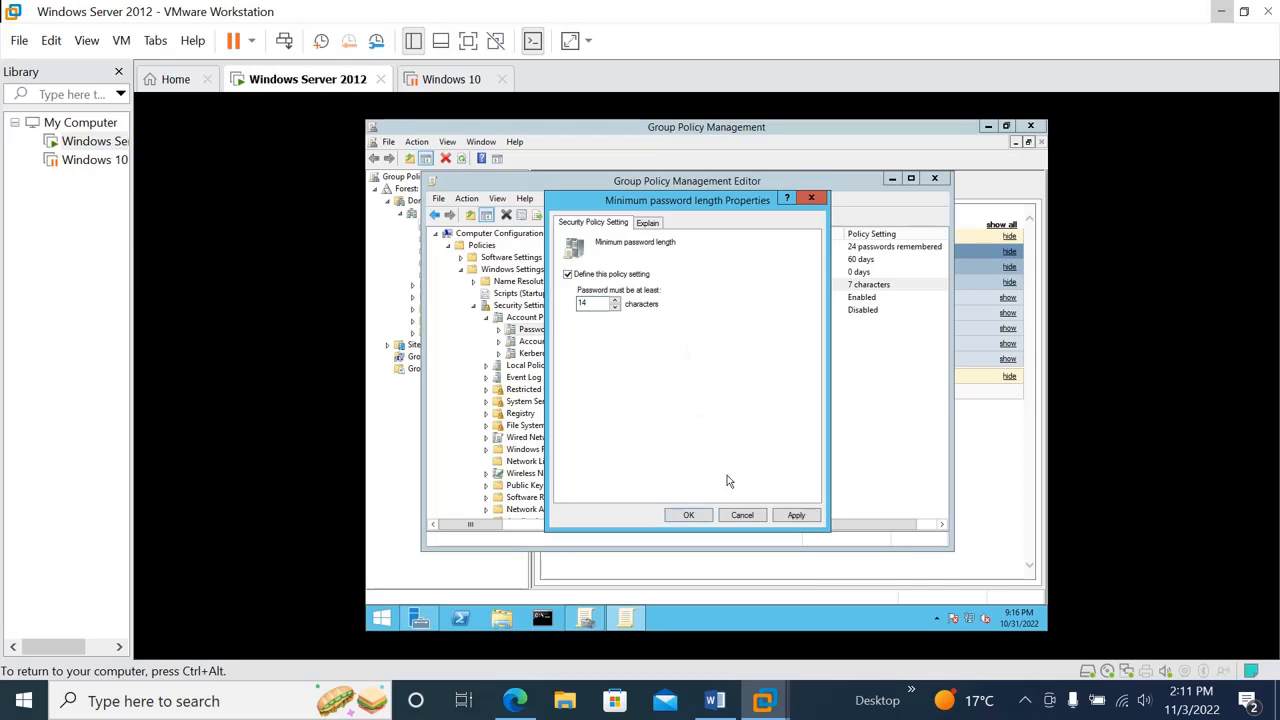
pyautogui.click(816, 523)
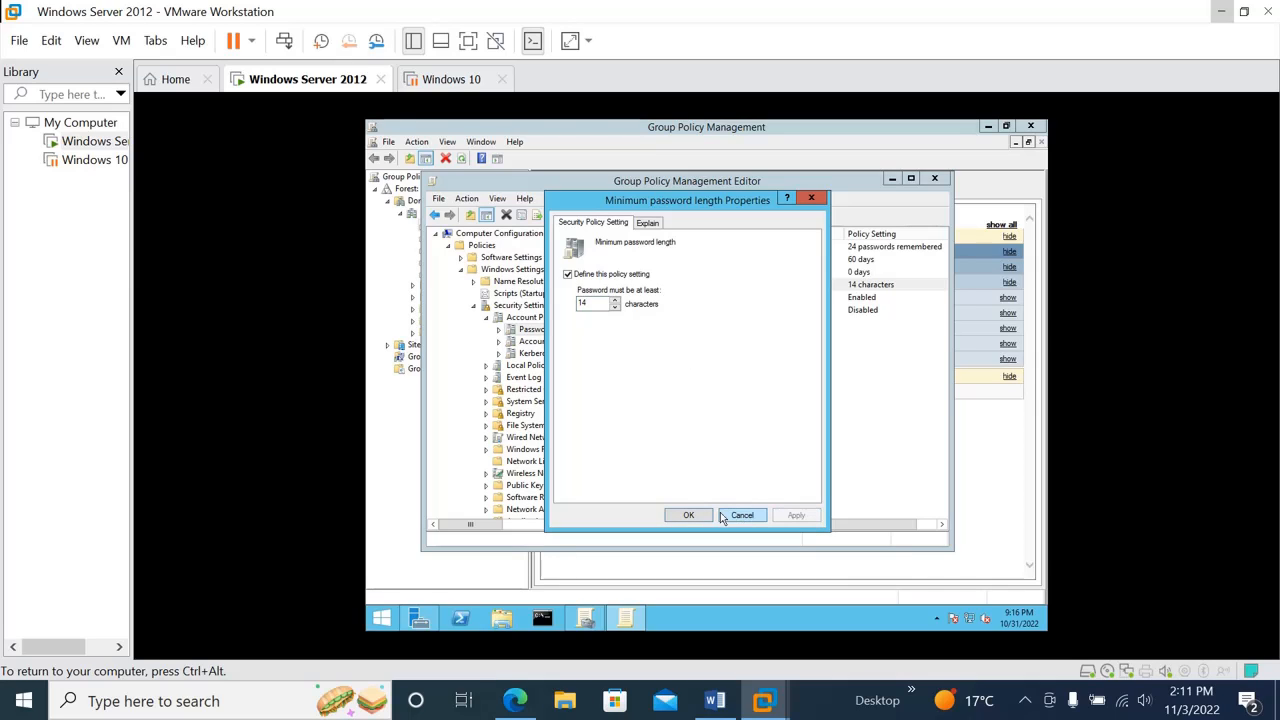
pyautogui.click(686, 516)
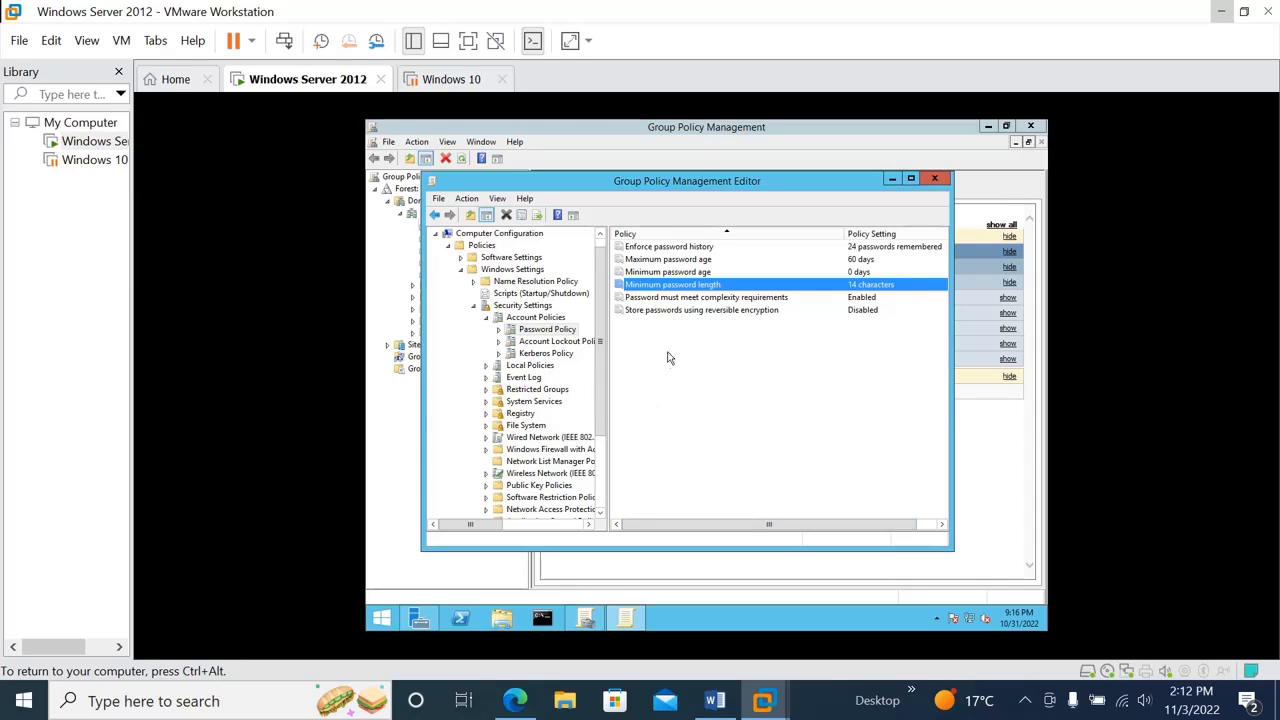
# Define the account lockout duration as 30 minutes under Account Lockout Policy and accept the suggested value changes for the related policies
pyautogui.click(679, 298)
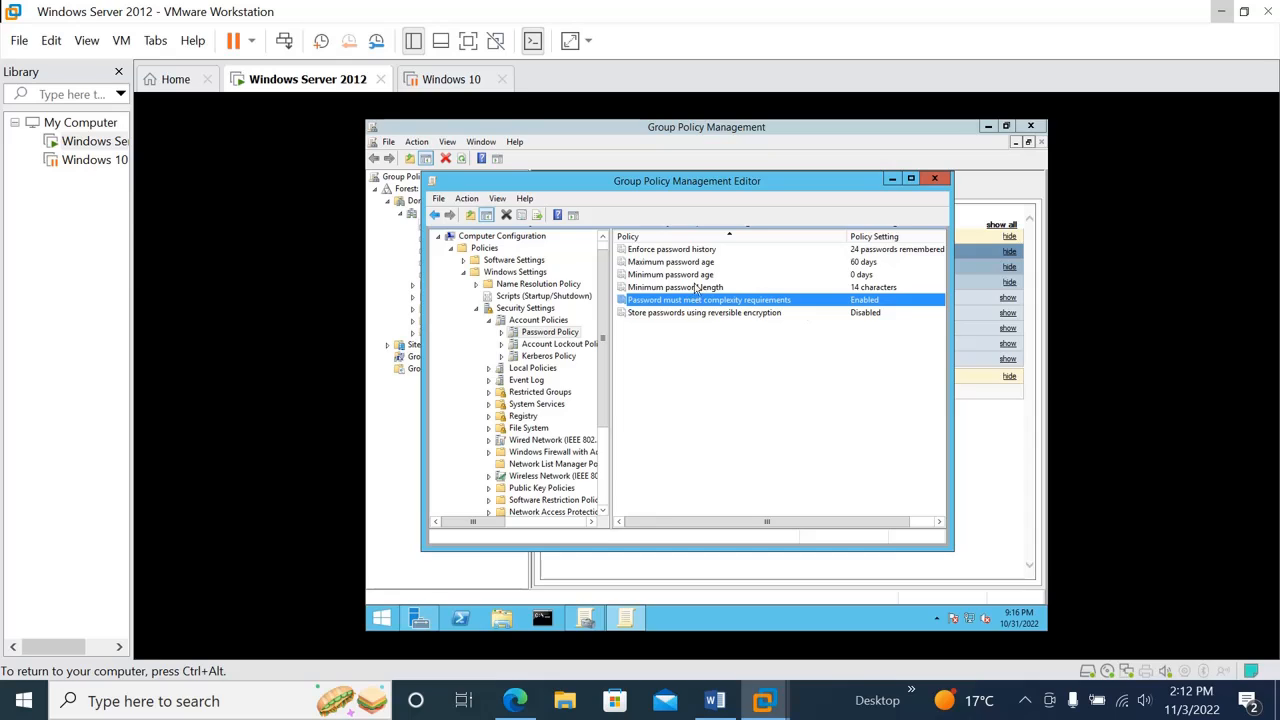
pyautogui.click(547, 345)
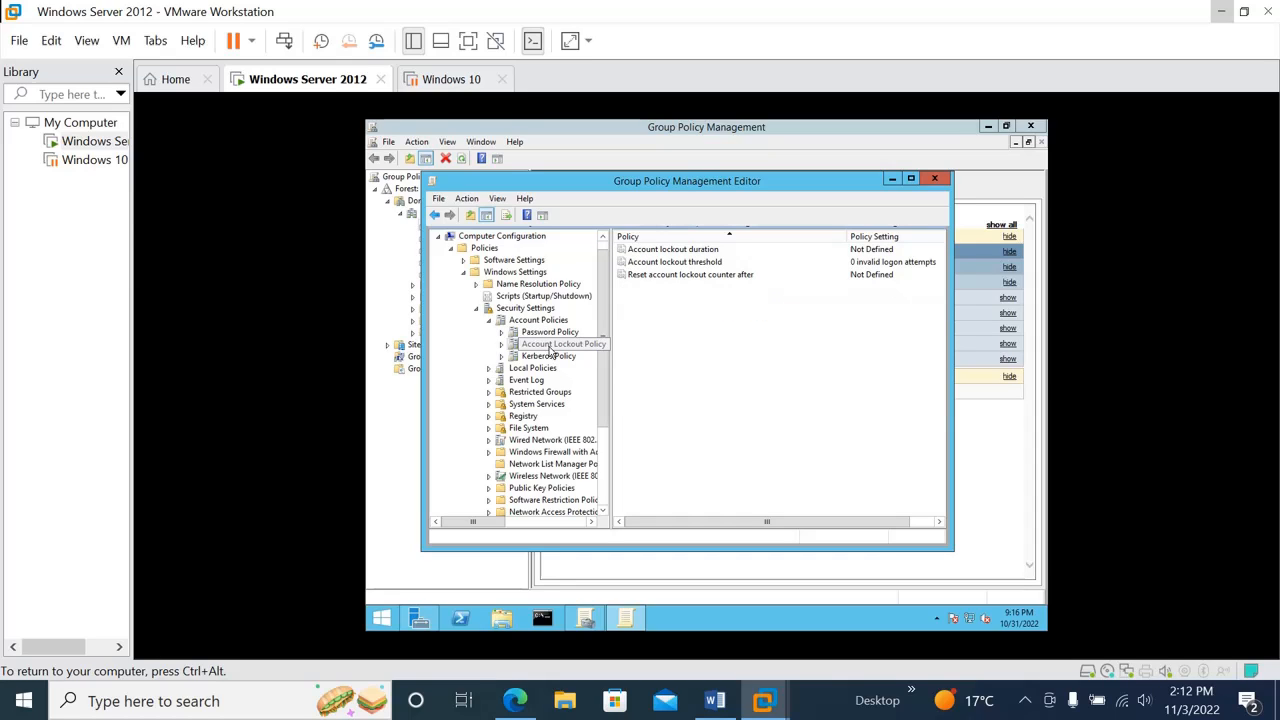
pyautogui.doubleClick(665, 253)
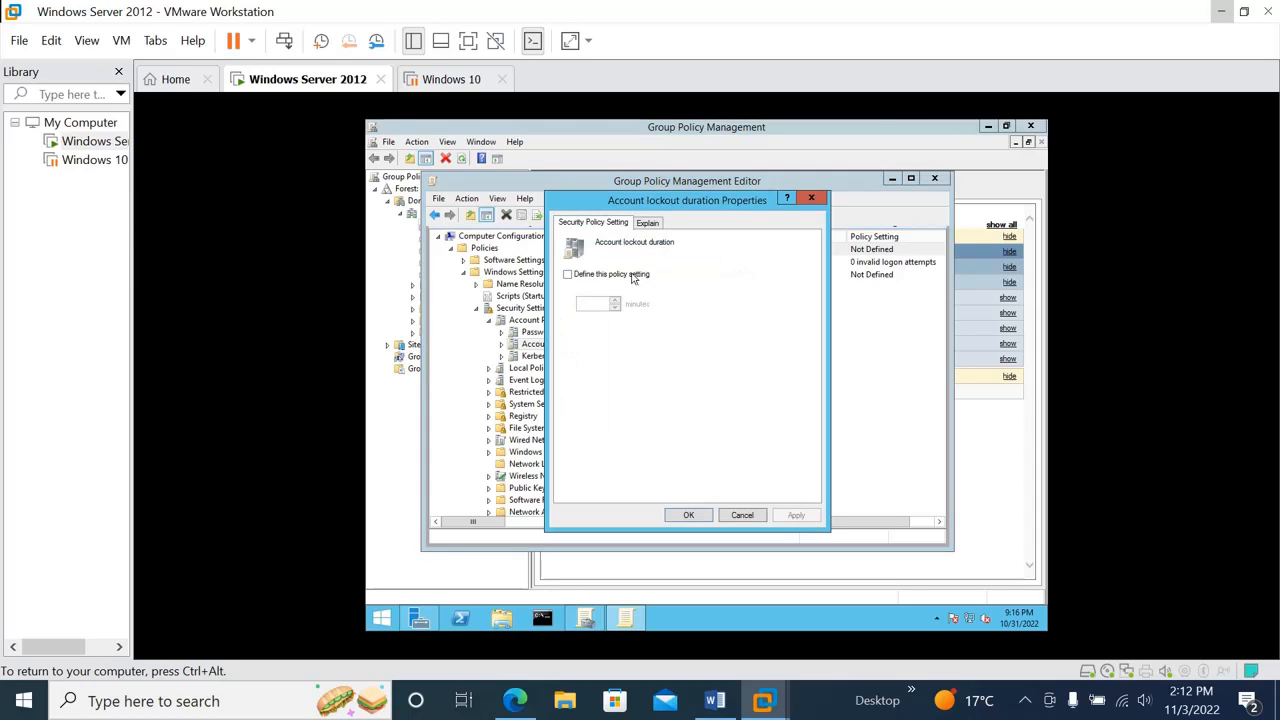
pyautogui.click(568, 276)
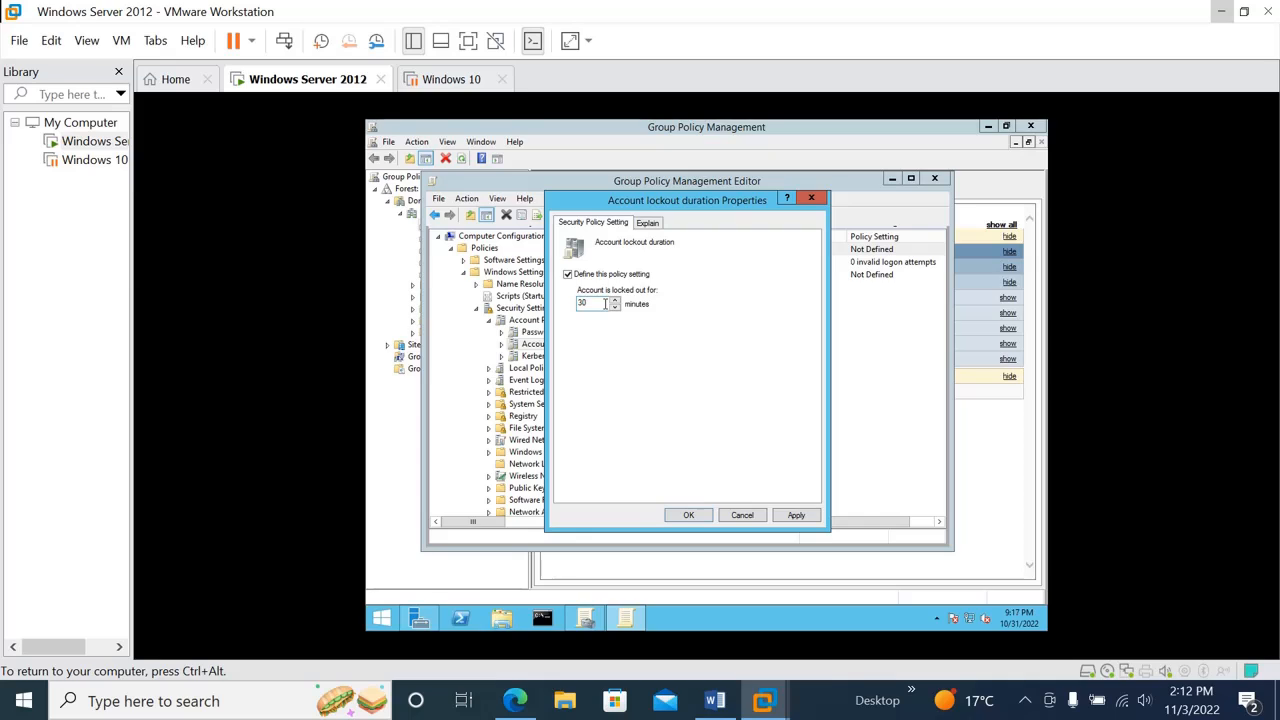
pyautogui.doubleClick(601, 303)
pyautogui.click(797, 516)
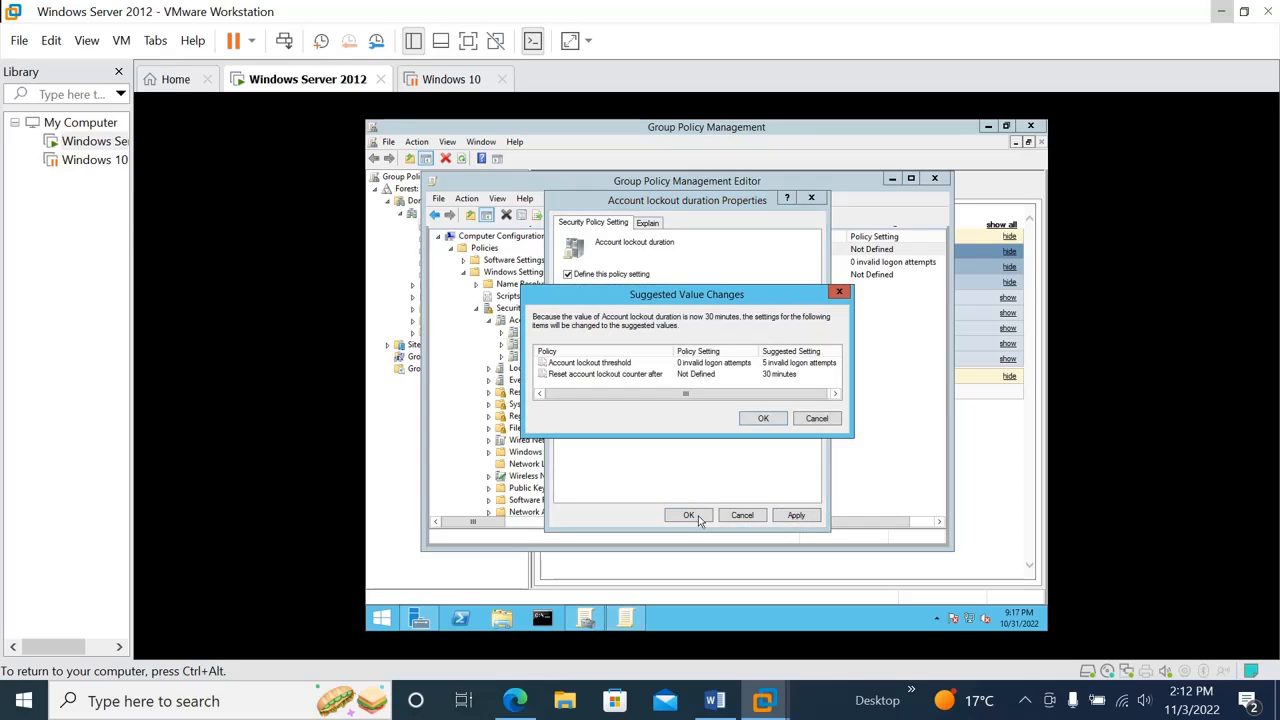
pyautogui.click(760, 420)
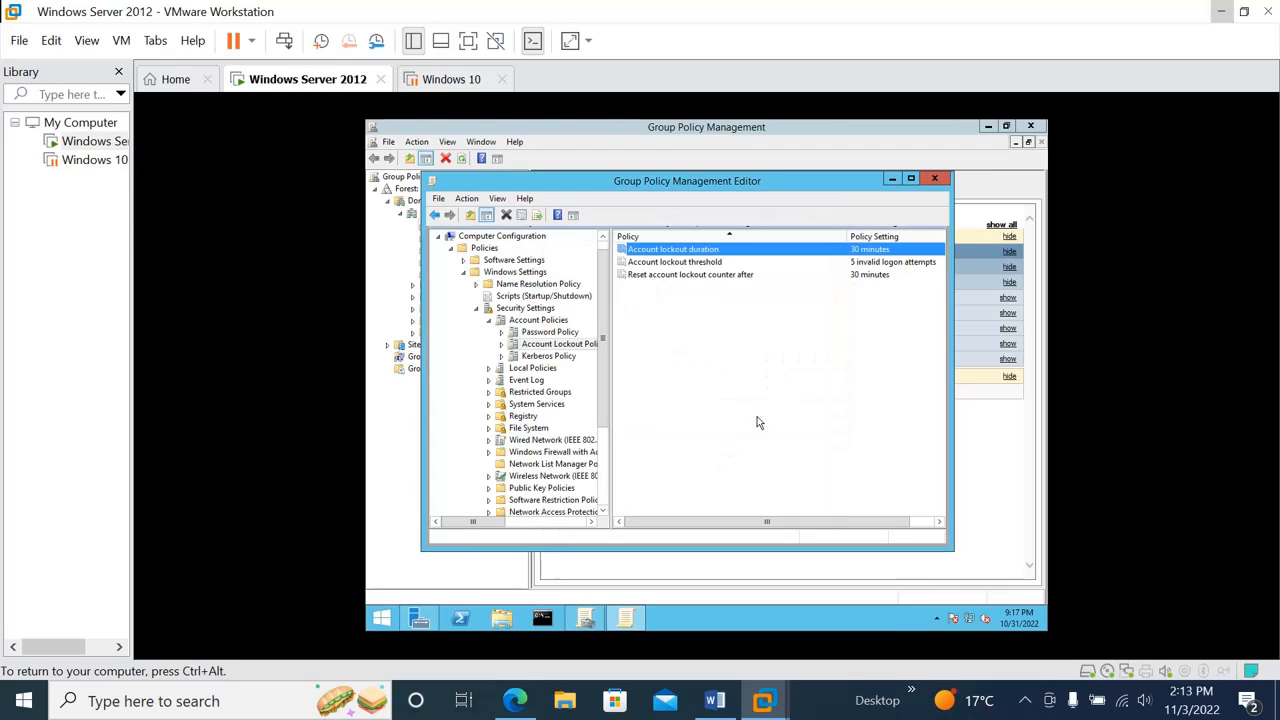
# Set the account lockout threshold to 4 invalid logon attempts and apply it
pyautogui.click(682, 264)
pyautogui.doubleClick(682, 264)
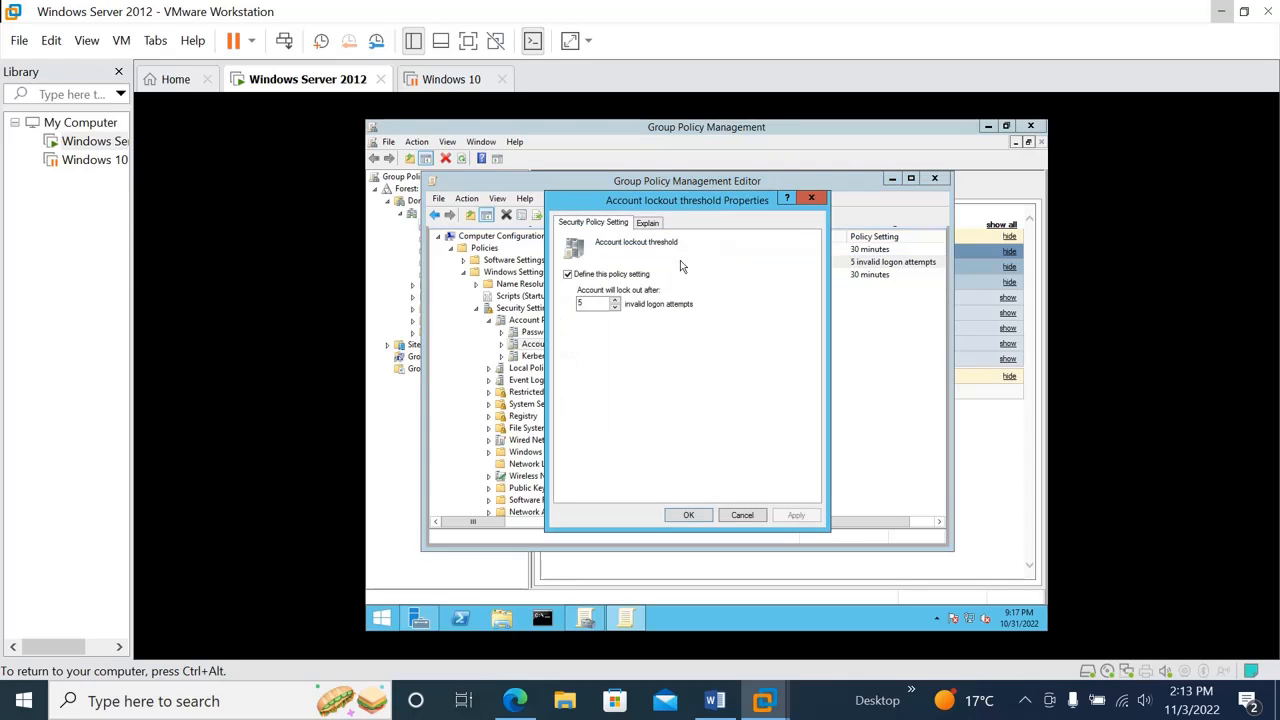
pyautogui.click(615, 308)
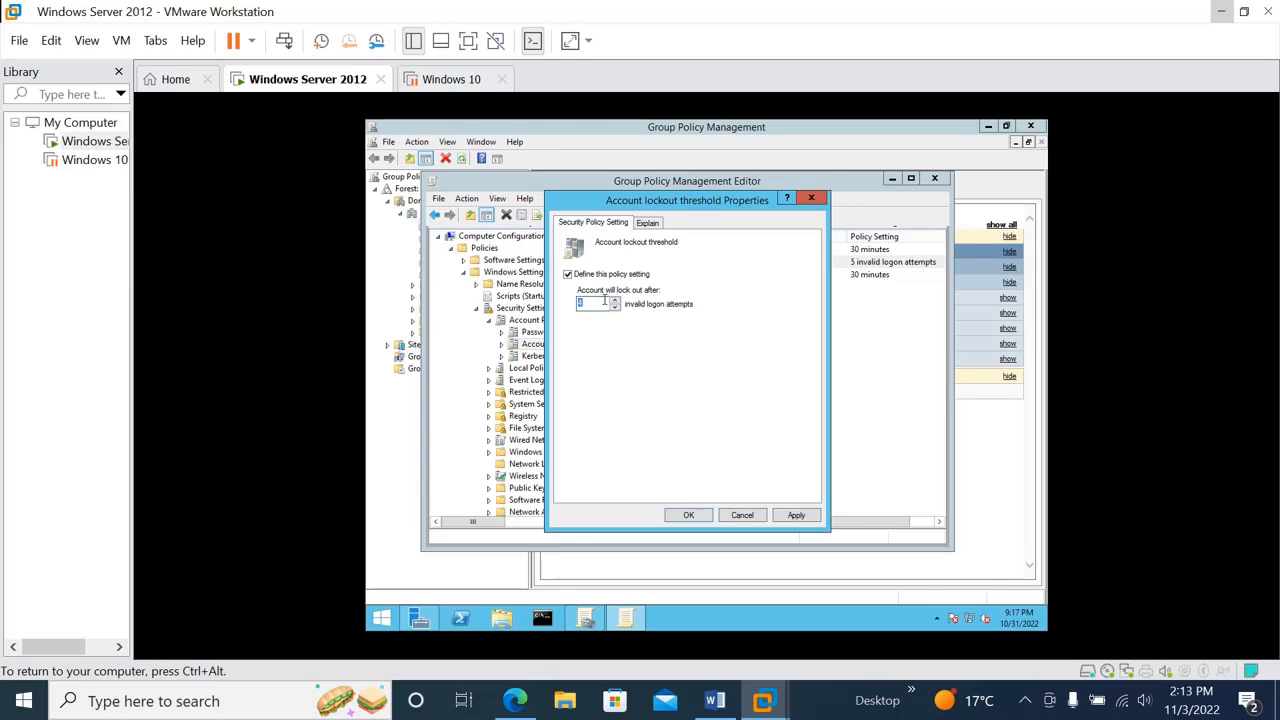
pyautogui.write('4')
pyautogui.click(797, 515)
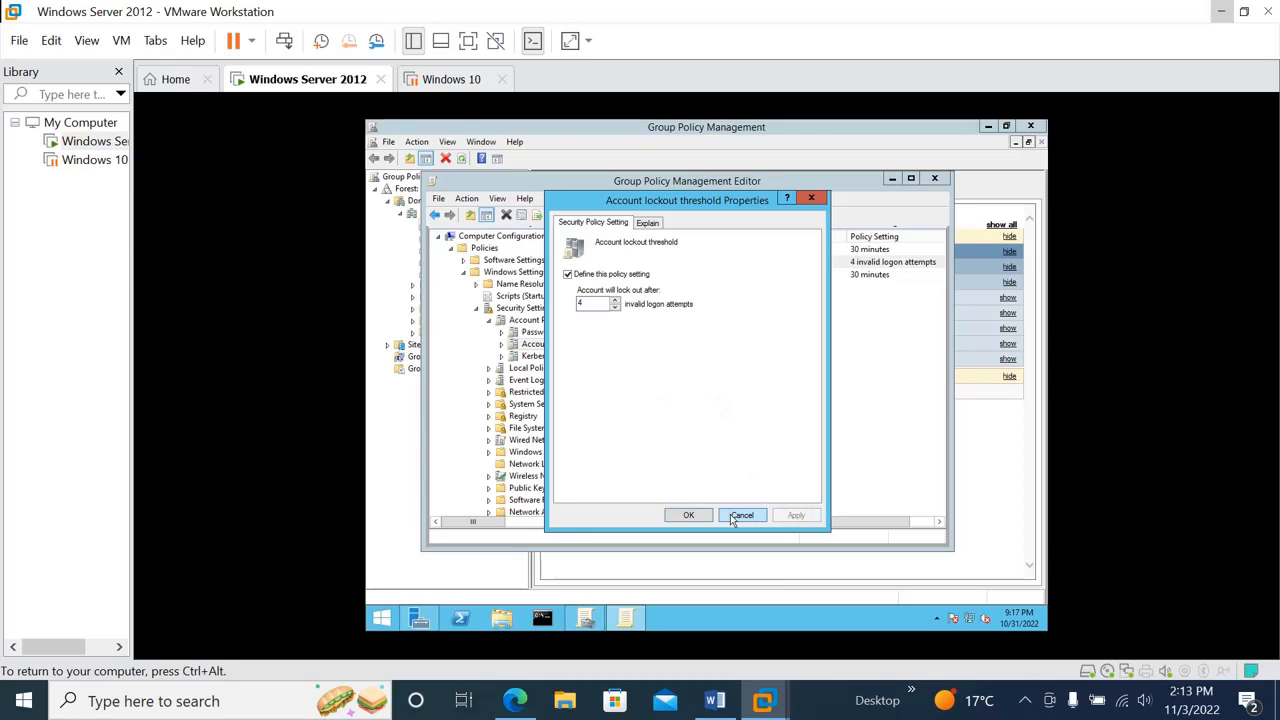
pyautogui.click(690, 515)
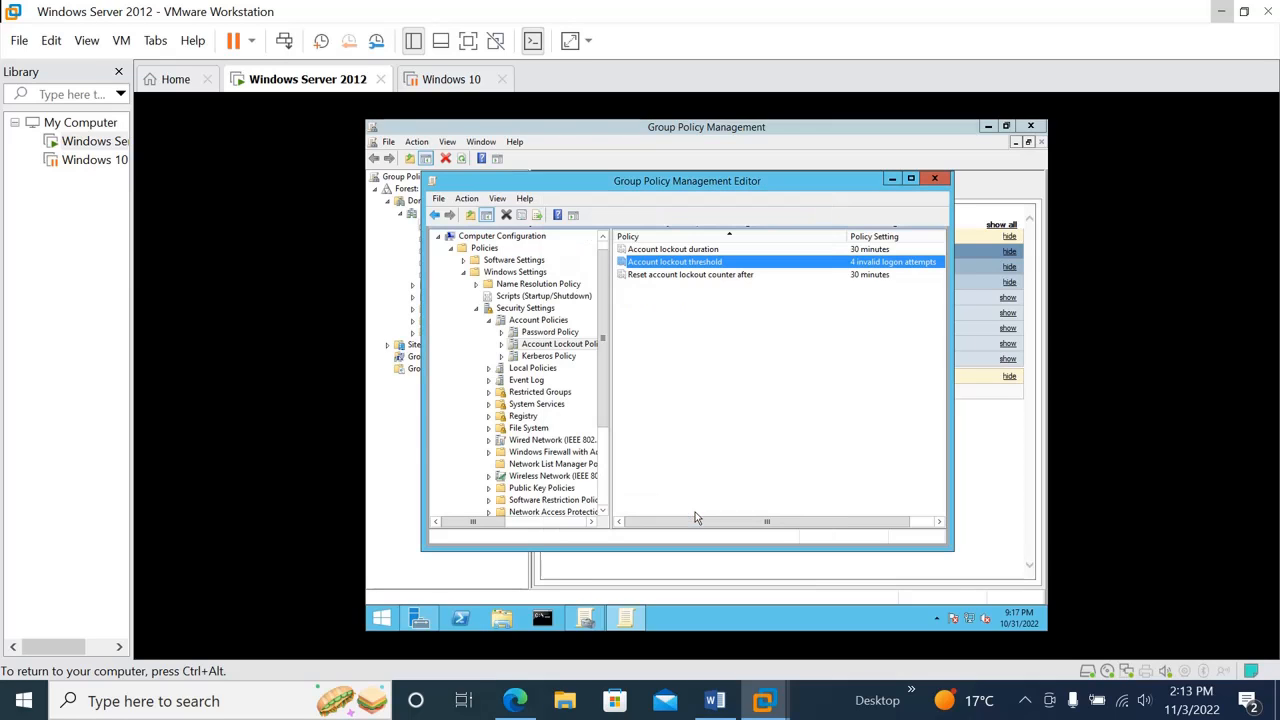
pyautogui.click(692, 275)
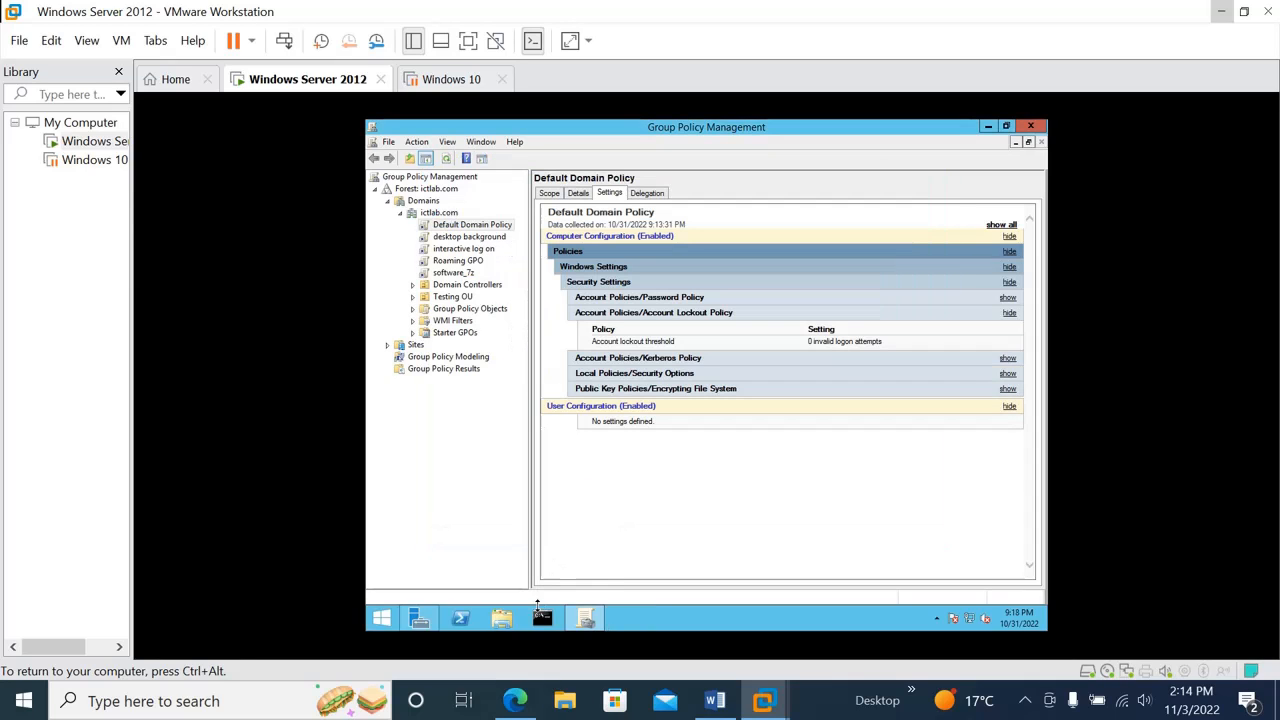
# Force a Group Policy update by running gpupdate /force in the Command Prompt, and close the prompt
pyautogui.click(542, 618)
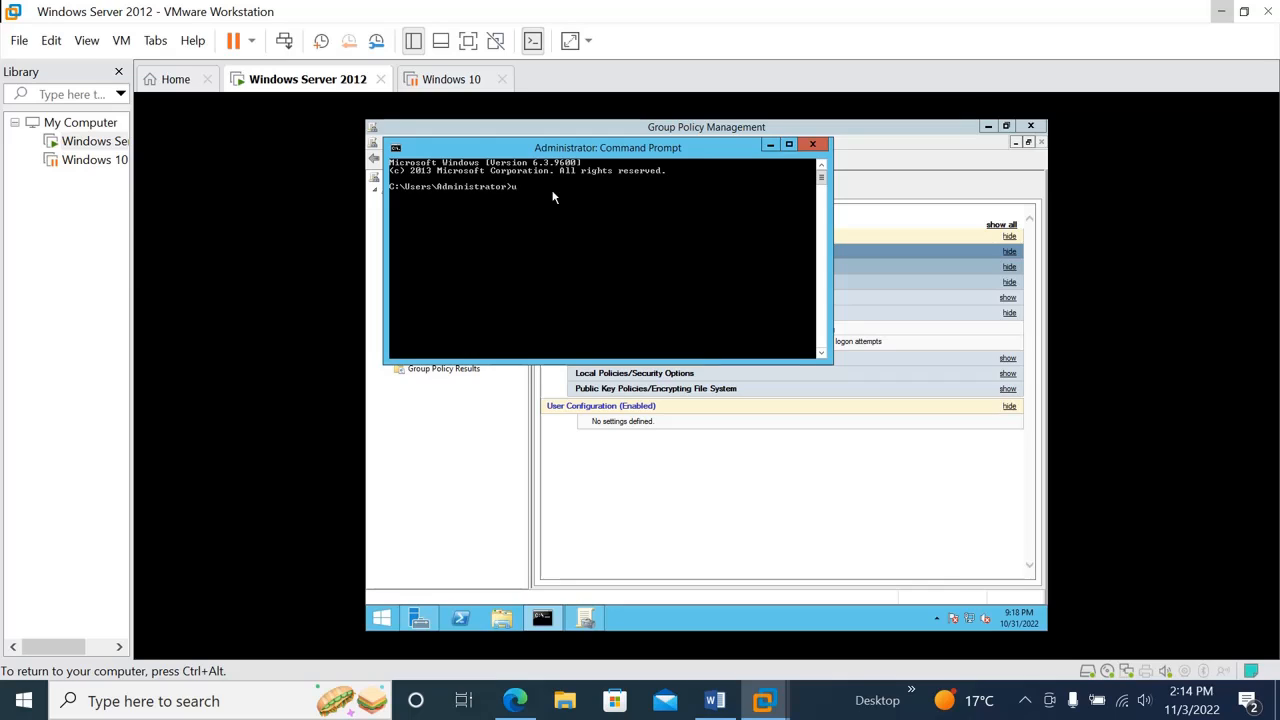
pyautogui.write('gpupade /force')
pyautogui.press('Return')
pyautogui.press('Up')
pyautogui.press('BackSpace')
pyautogui.press('BackSpace')
pyautogui.press('BackSpace')
pyautogui.press('BackSpace')
pyautogui.press('BackSpace')
pyautogui.press('BackSpace')
pyautogui.press('BackSpace')
pyautogui.press('BackSpace')
pyautogui.press('BackSpace')
pyautogui.press('BackSpace')
pyautogui.press('BackSpace')
pyautogui.press('BackSpace')
pyautogui.press('BackSpace')
pyautogui.press('BackSpace')
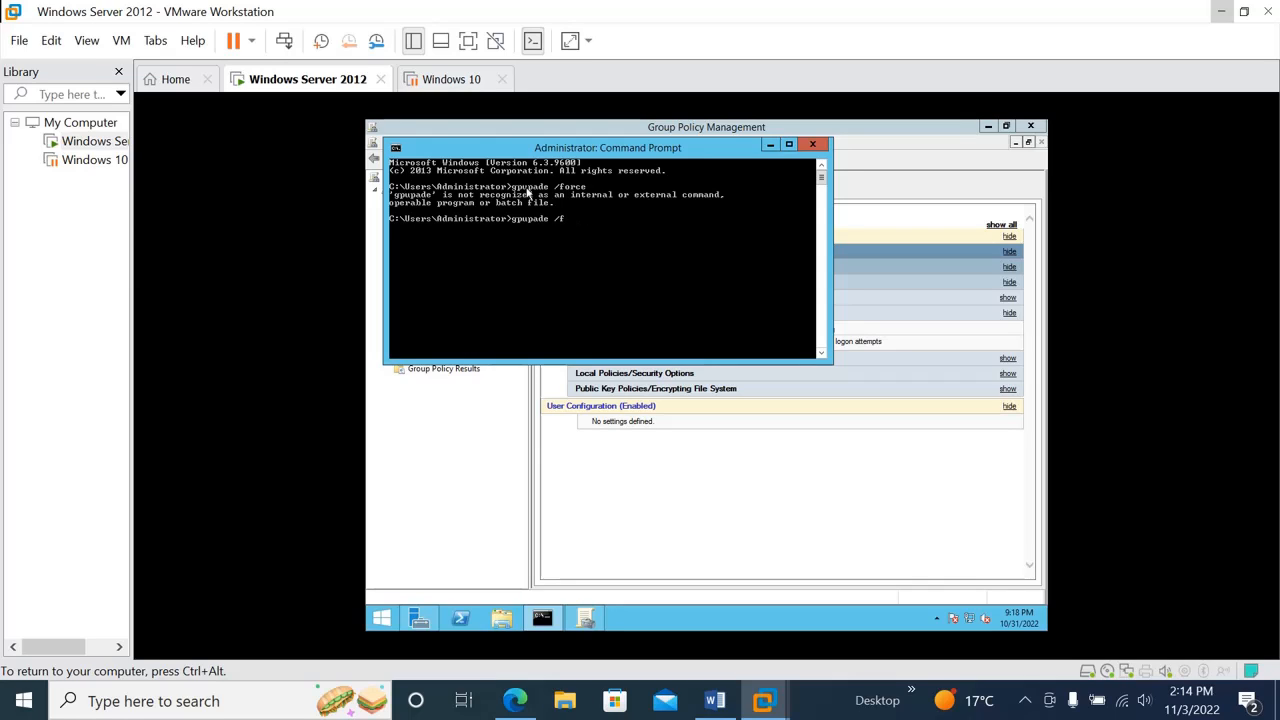
pyautogui.write('gpupdate /force')
pyautogui.press('Return')
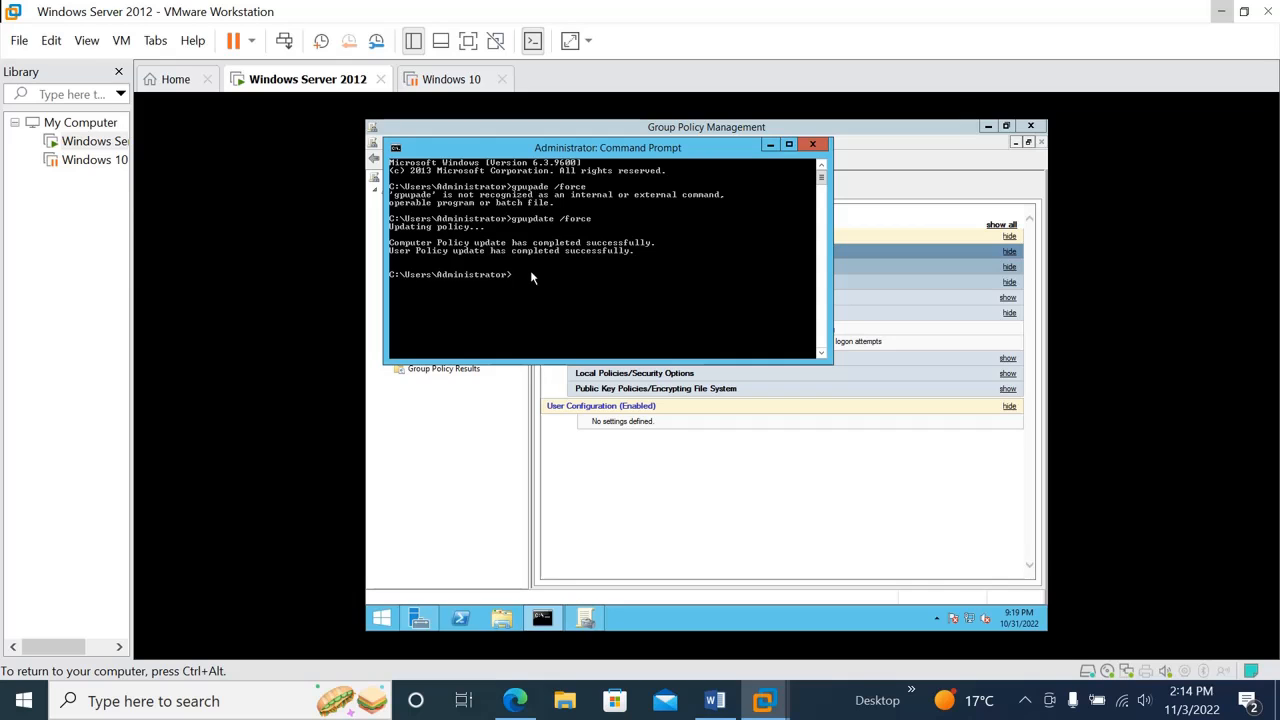
pyautogui.click(813, 145)
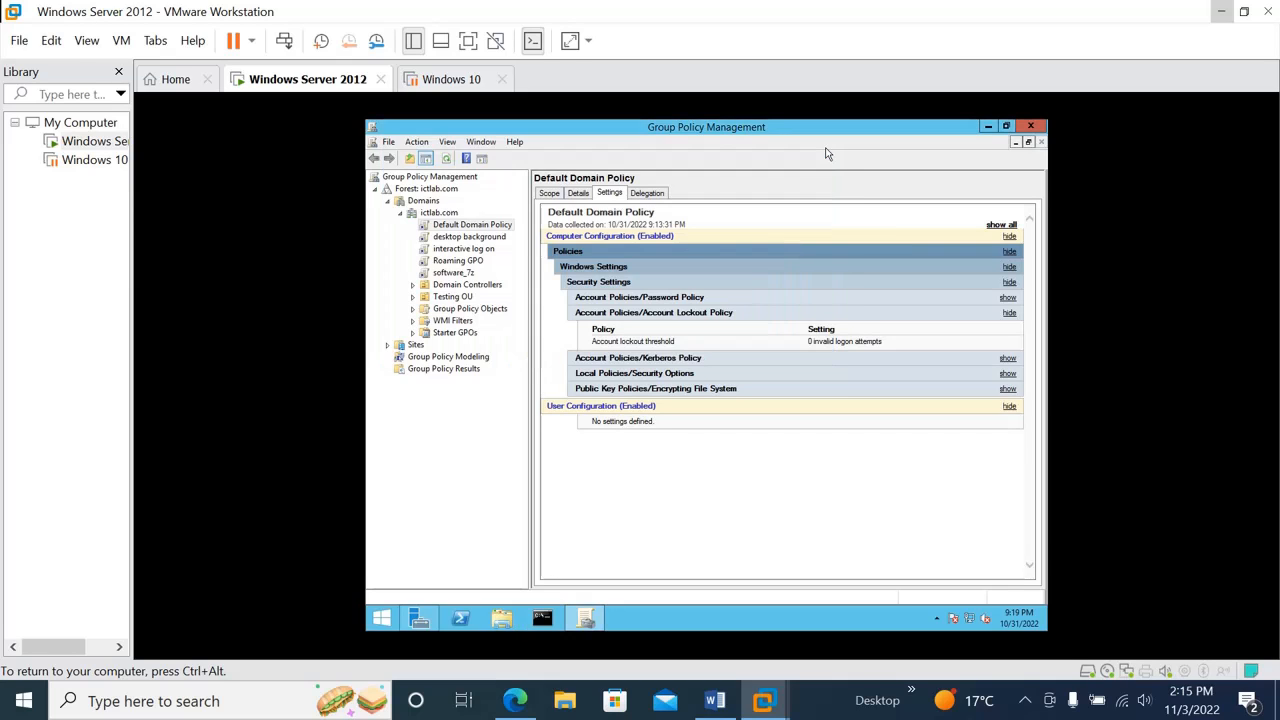
# Reopen Group Policy Management and review the Default Domain Policy's Account Lockout Policy and Password Policy settings in a fresh report
pyautogui.click(1030, 126)
pyautogui.click(949, 155)
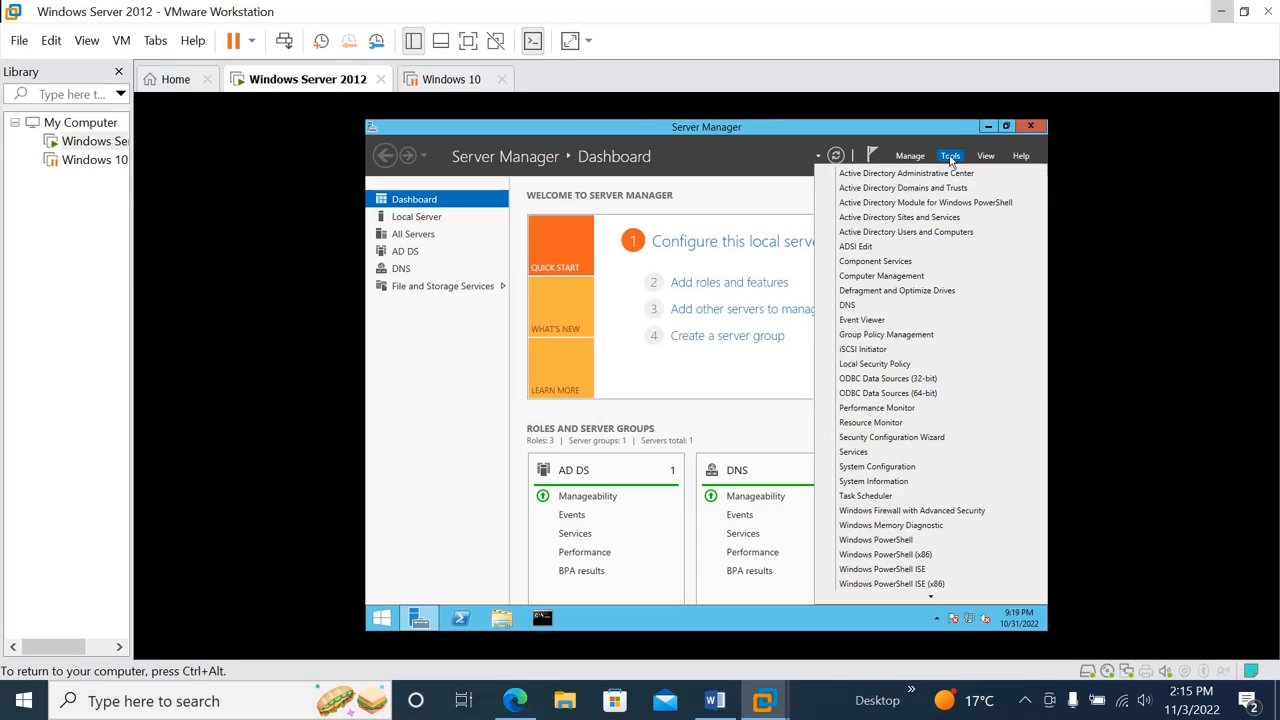
pyautogui.click(882, 336)
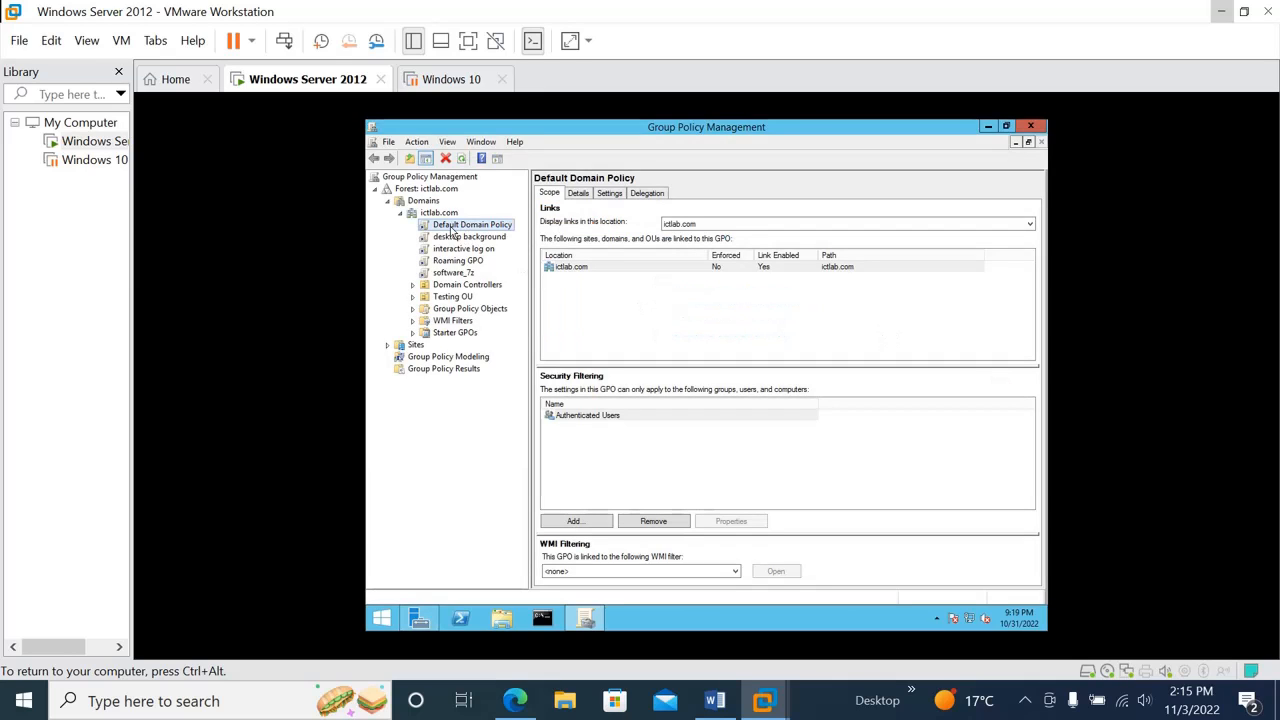
pyautogui.click(610, 195)
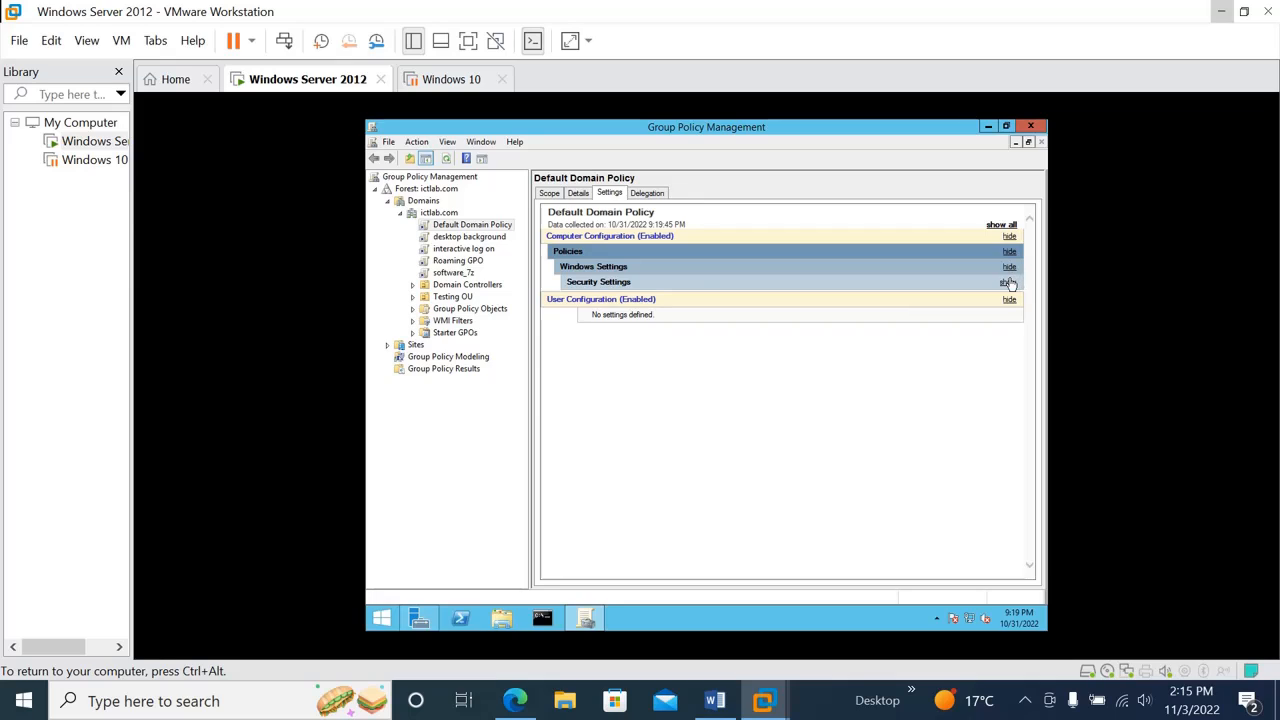
pyautogui.click(1008, 283)
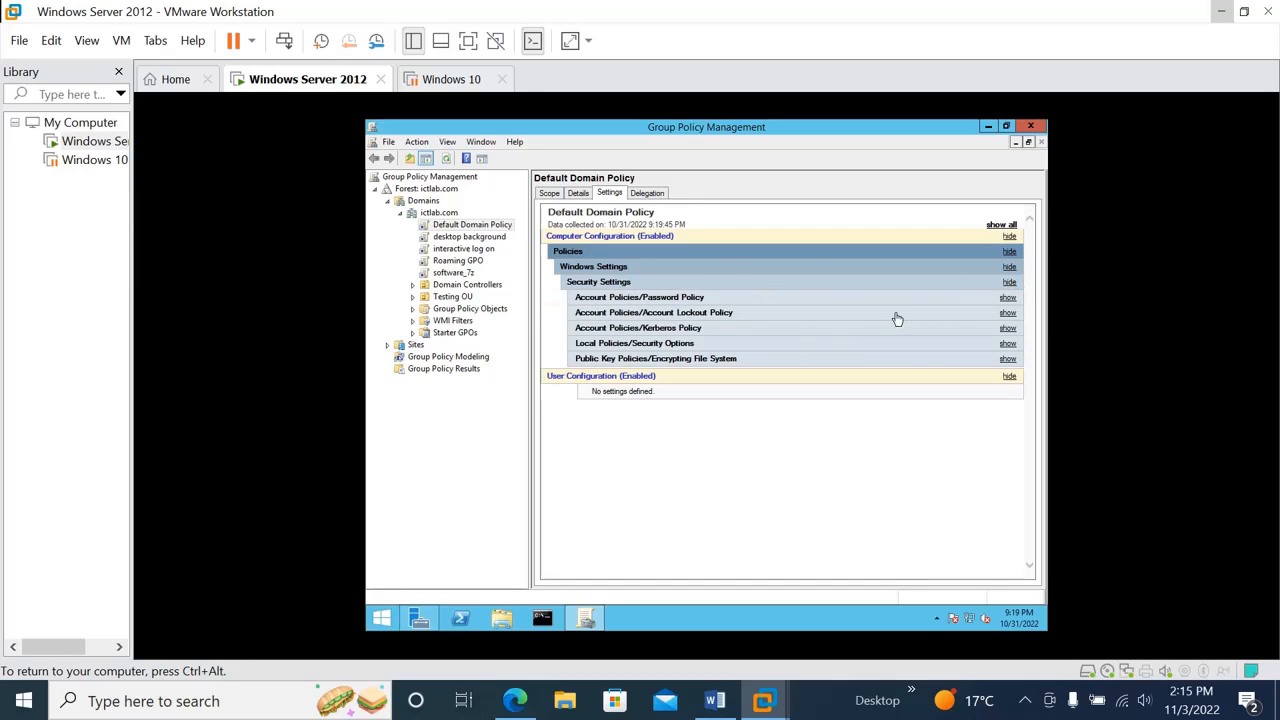
pyautogui.click(1009, 314)
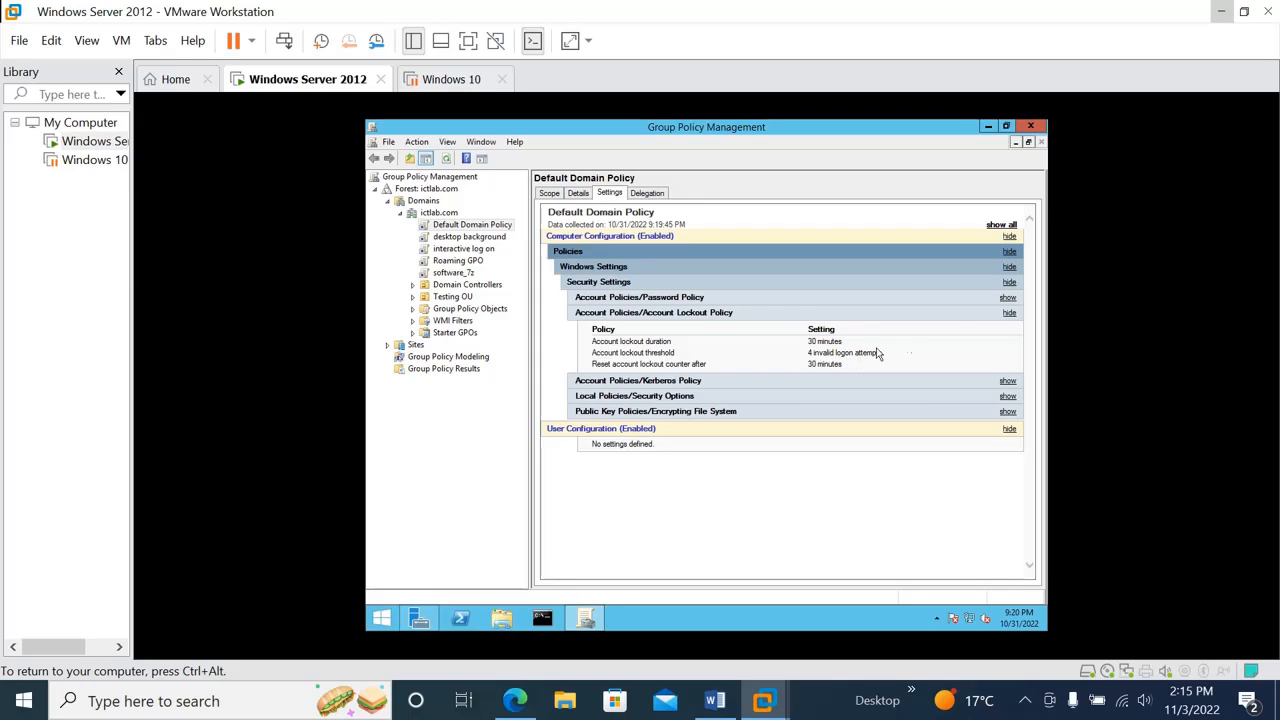
pyautogui.click(1008, 298)
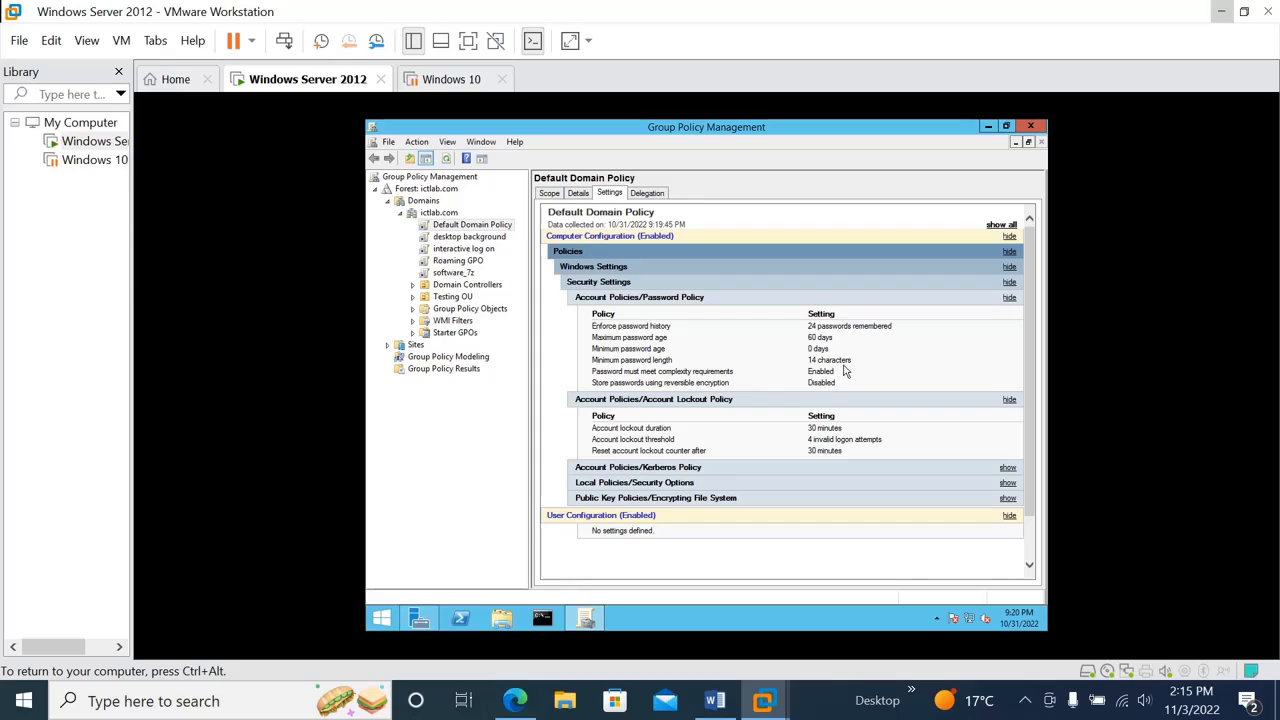
pyautogui.click(1030, 127)
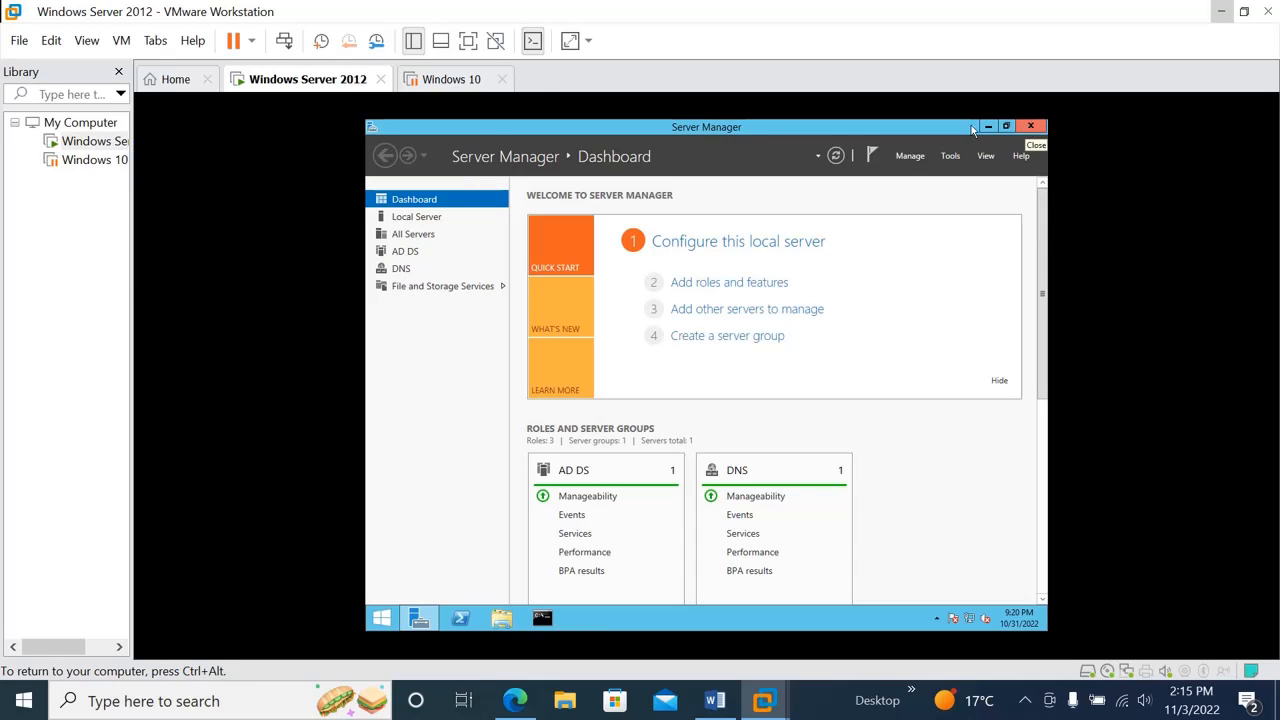
# Switch to the Windows 10 virtual machine and resume it
pyautogui.hotkey('ctrl', 'alt')
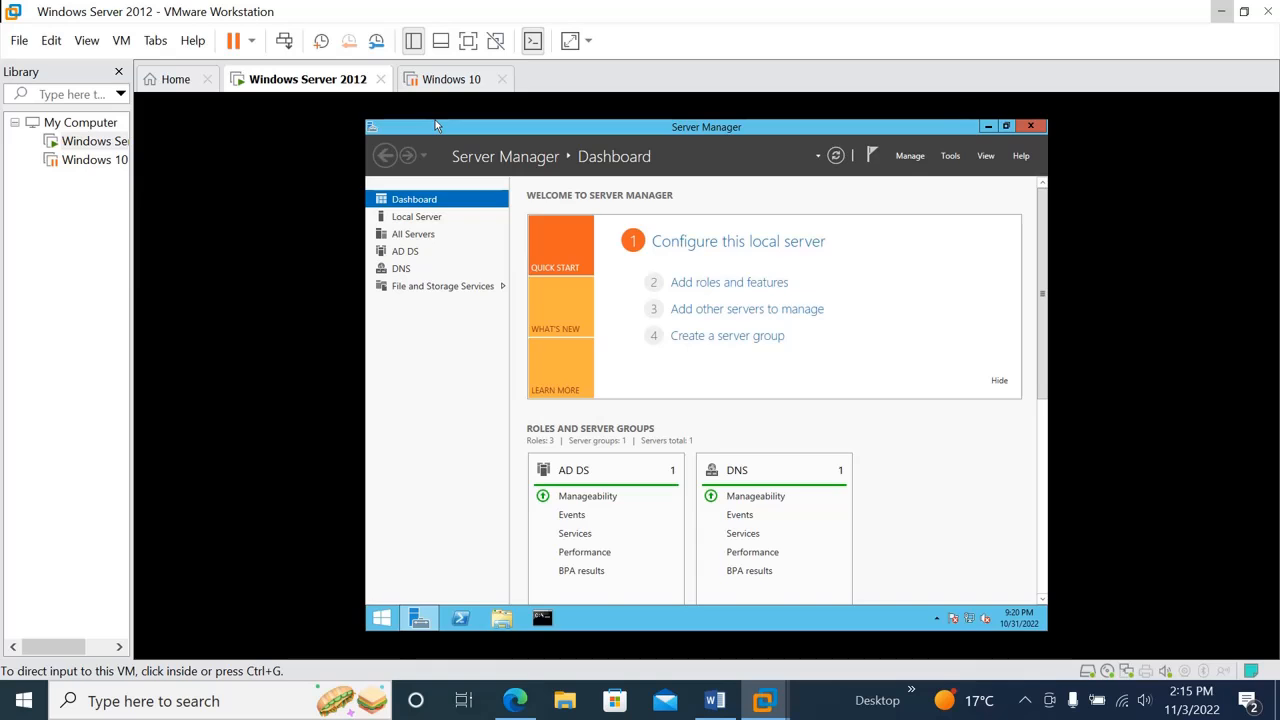
pyautogui.click(436, 80)
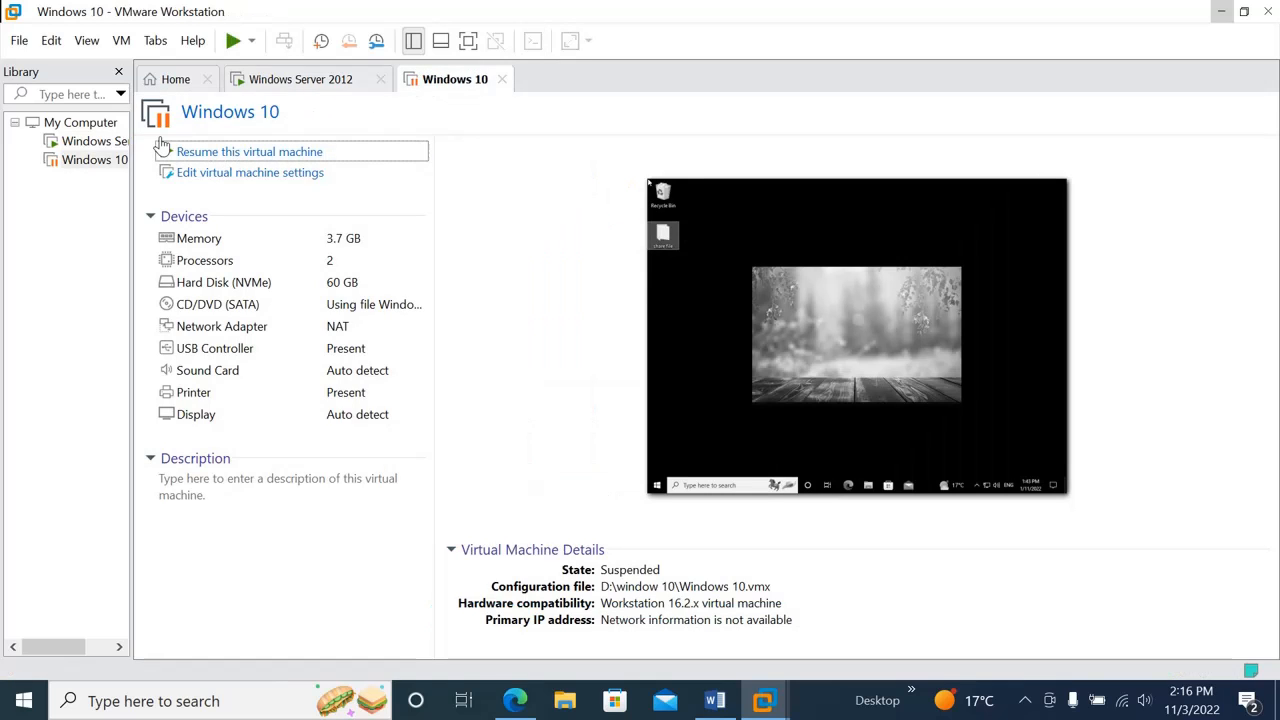
pyautogui.click(217, 153)
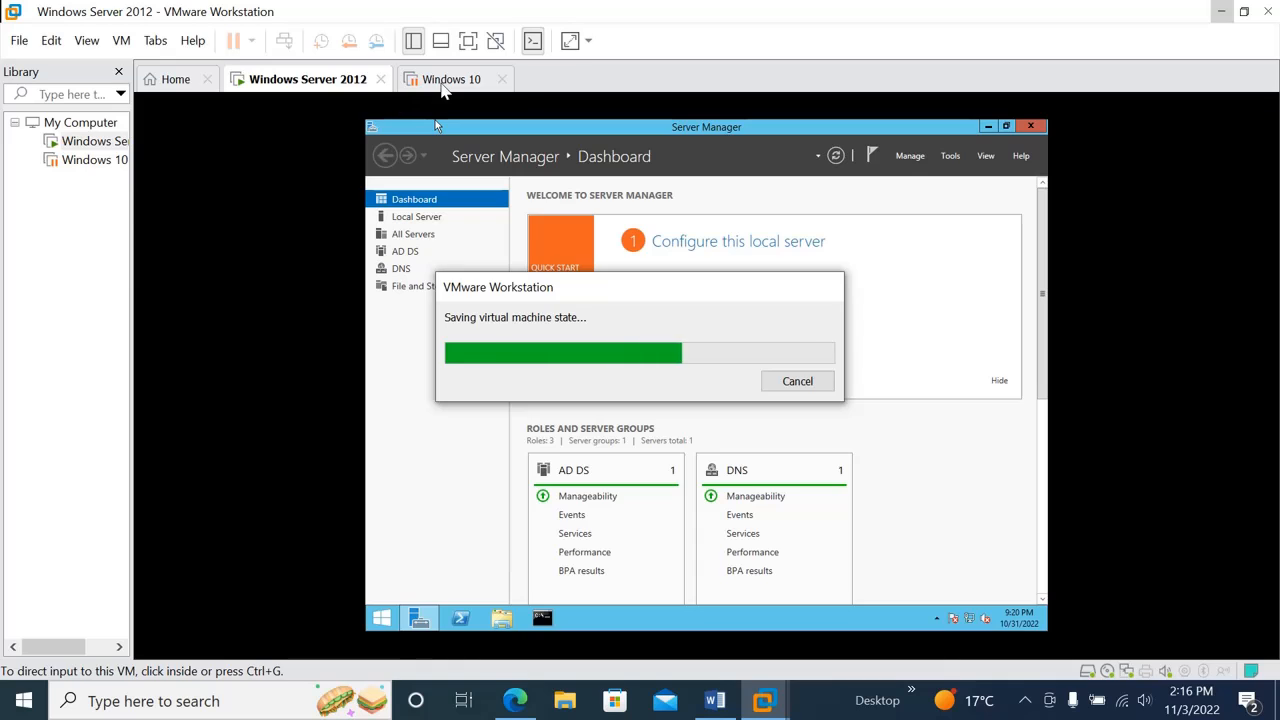
pyautogui.click(443, 82)
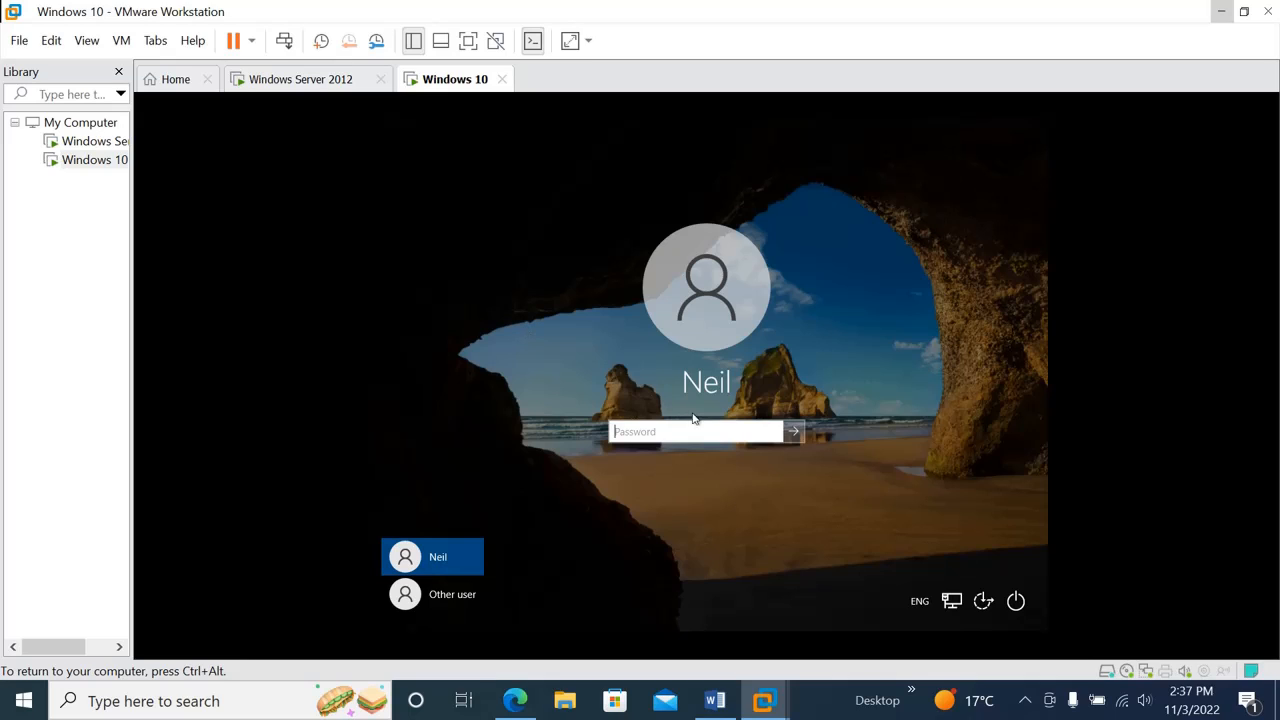
# Submit incorrect account passwords repeatedly for the preselected user at the Windows 10 sign-in screen to test the account lockout
pyautogui.write('••••••')
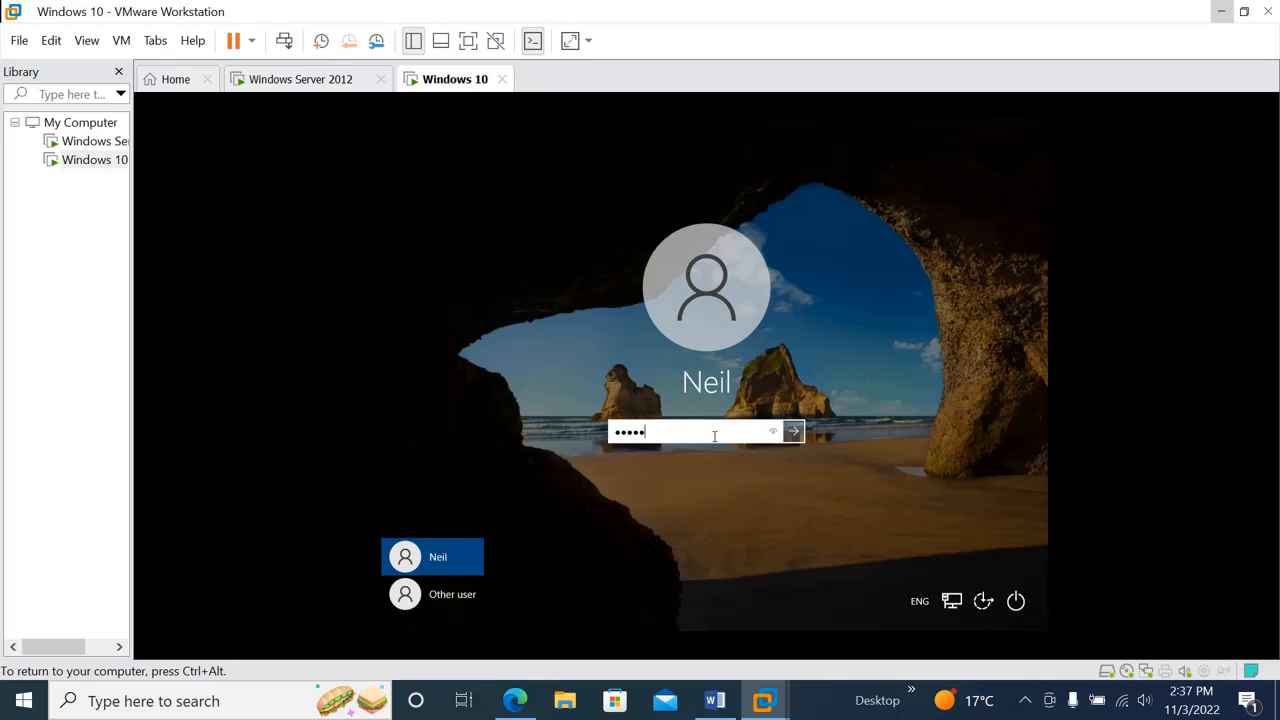
pyautogui.press('Return')
pyautogui.click(714, 441)
pyautogui.write('••••')
pyautogui.press('Return')
pyautogui.click(713, 438)
pyautogui.write('••••')
pyautogui.press('Return')
pyautogui.click(713, 440)
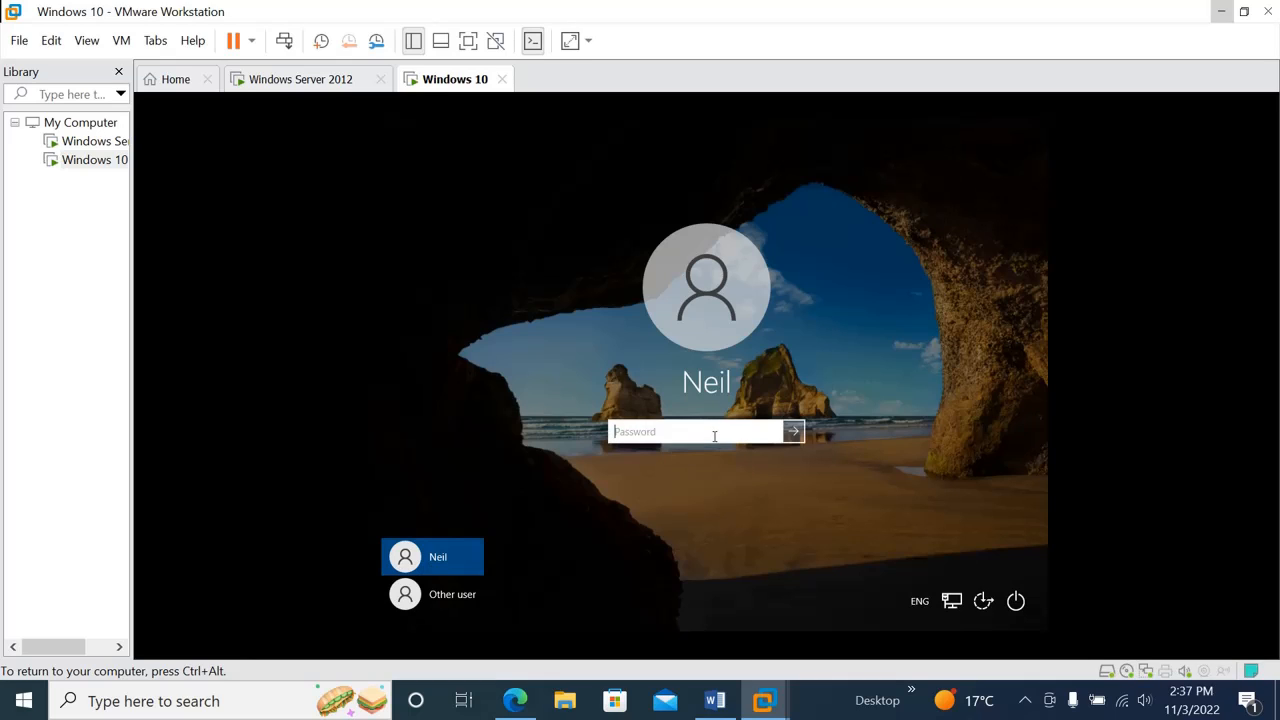
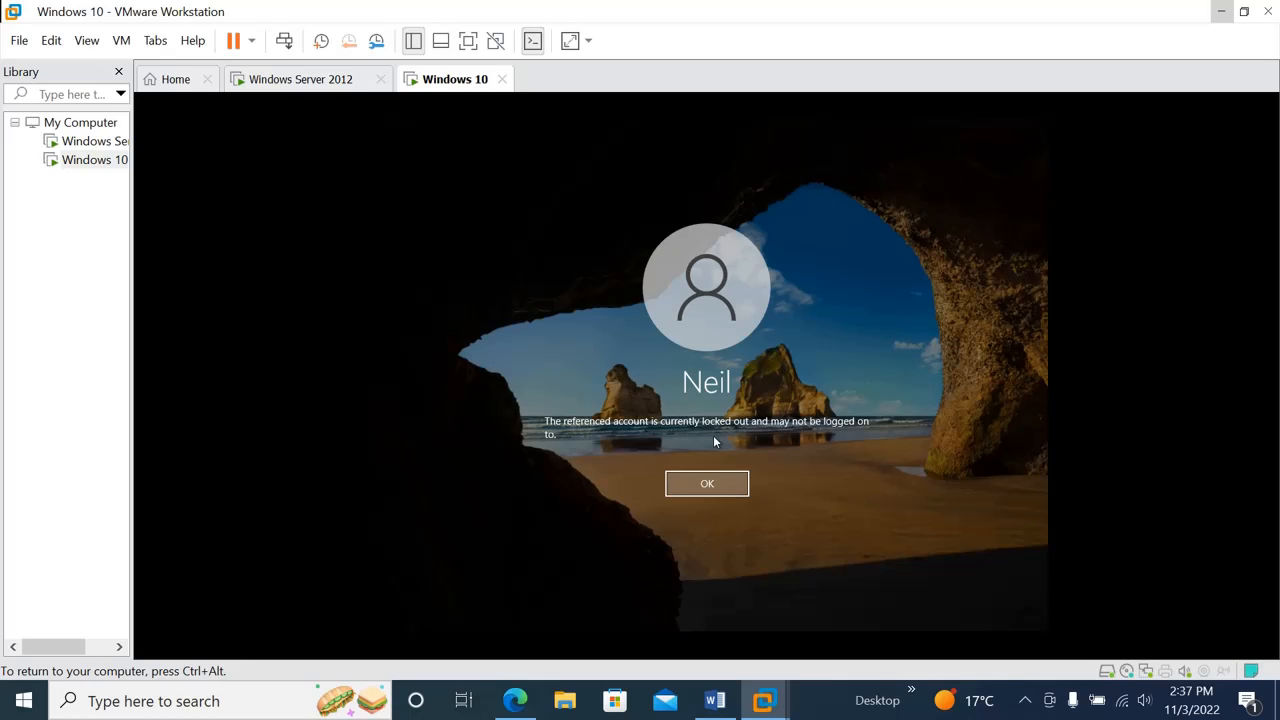
# Dismiss the lockout message, switch to the Windows Server 2012 virtual machine, and close its Command Prompt
pyautogui.click(704, 486)
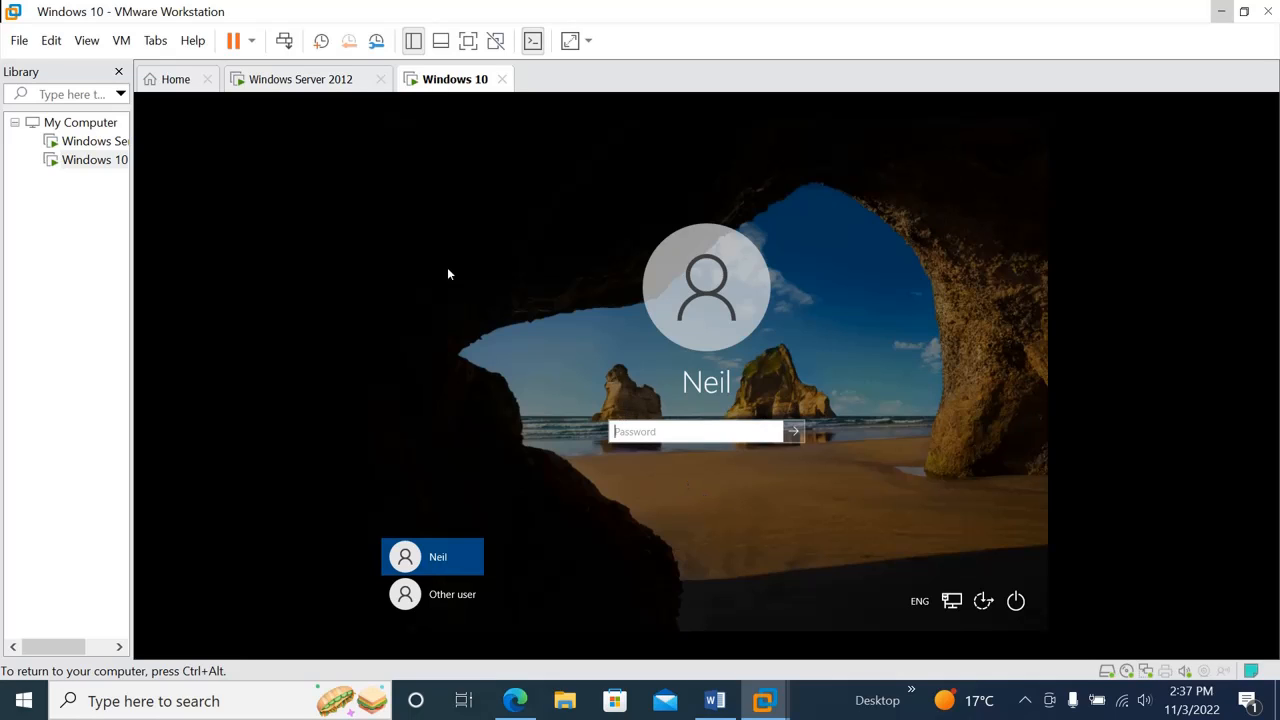
pyautogui.hotkey('ctrl', 'alt')
pyautogui.click(284, 81)
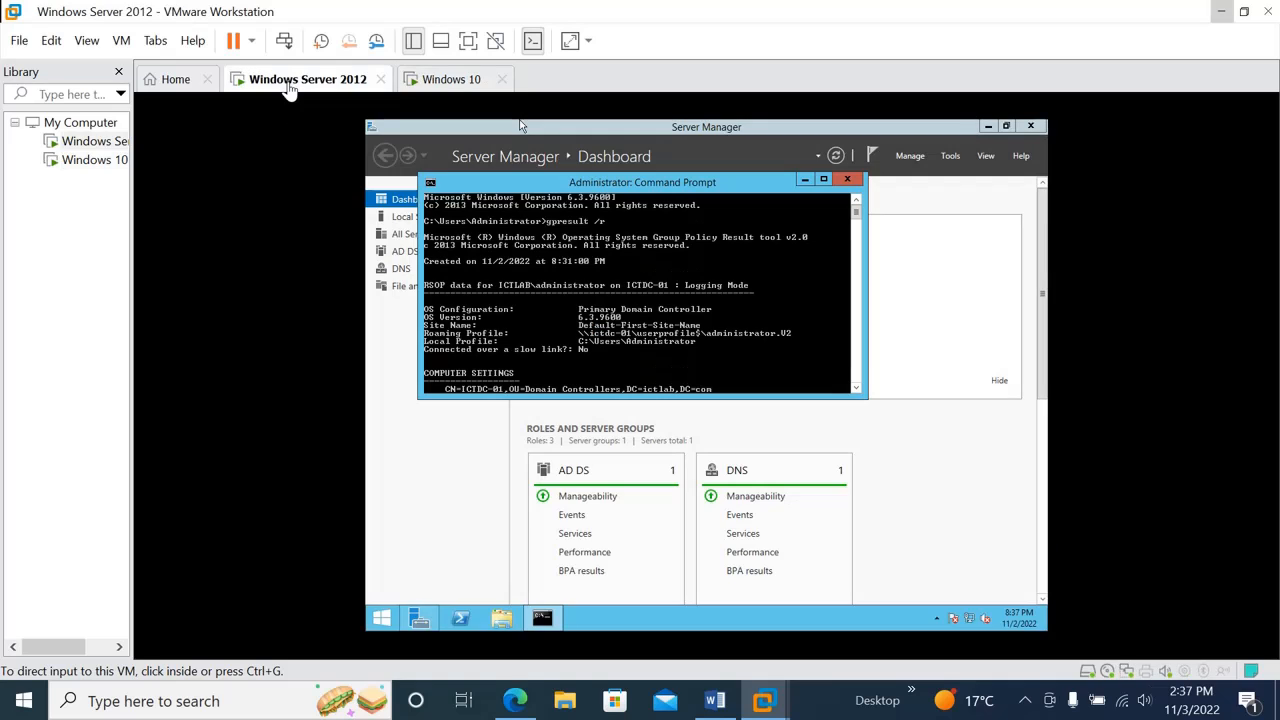
pyautogui.click(849, 185)
pyautogui.click(849, 185)
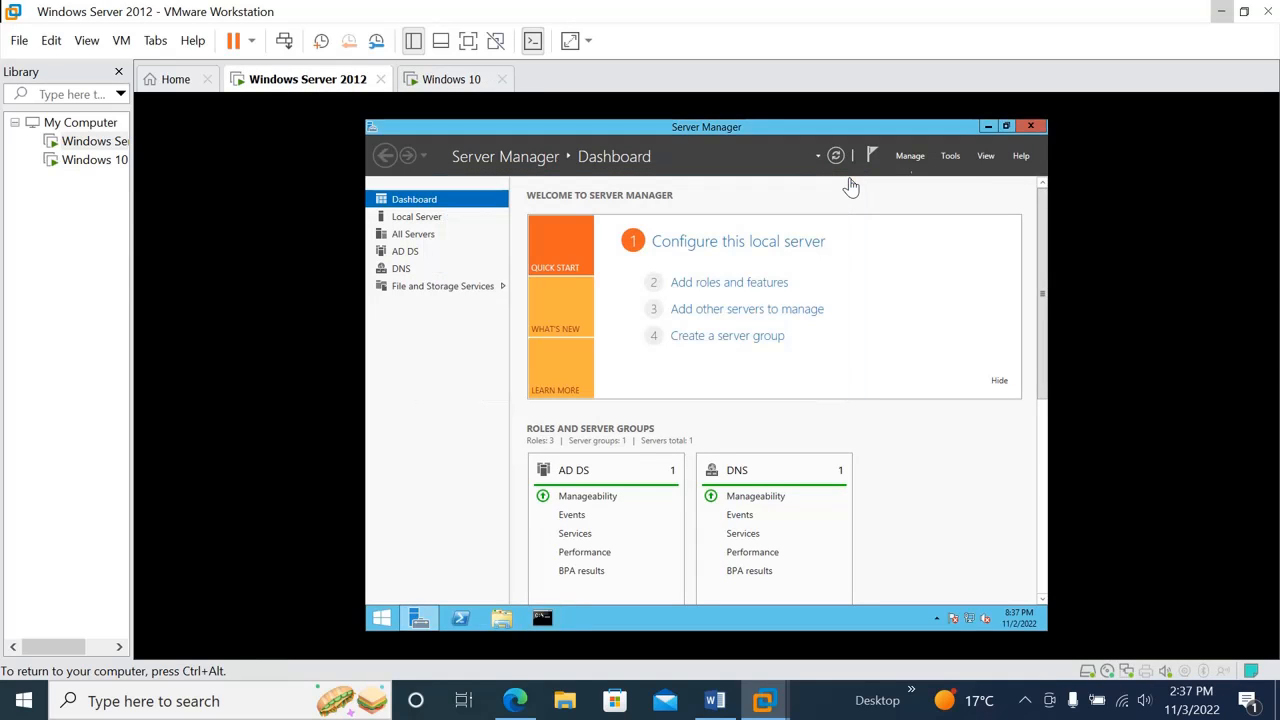
# Open Active Directory Users and Computers and bring up the locked-out user's properties from the Domain user OU under Testing OU
pyautogui.click(955, 163)
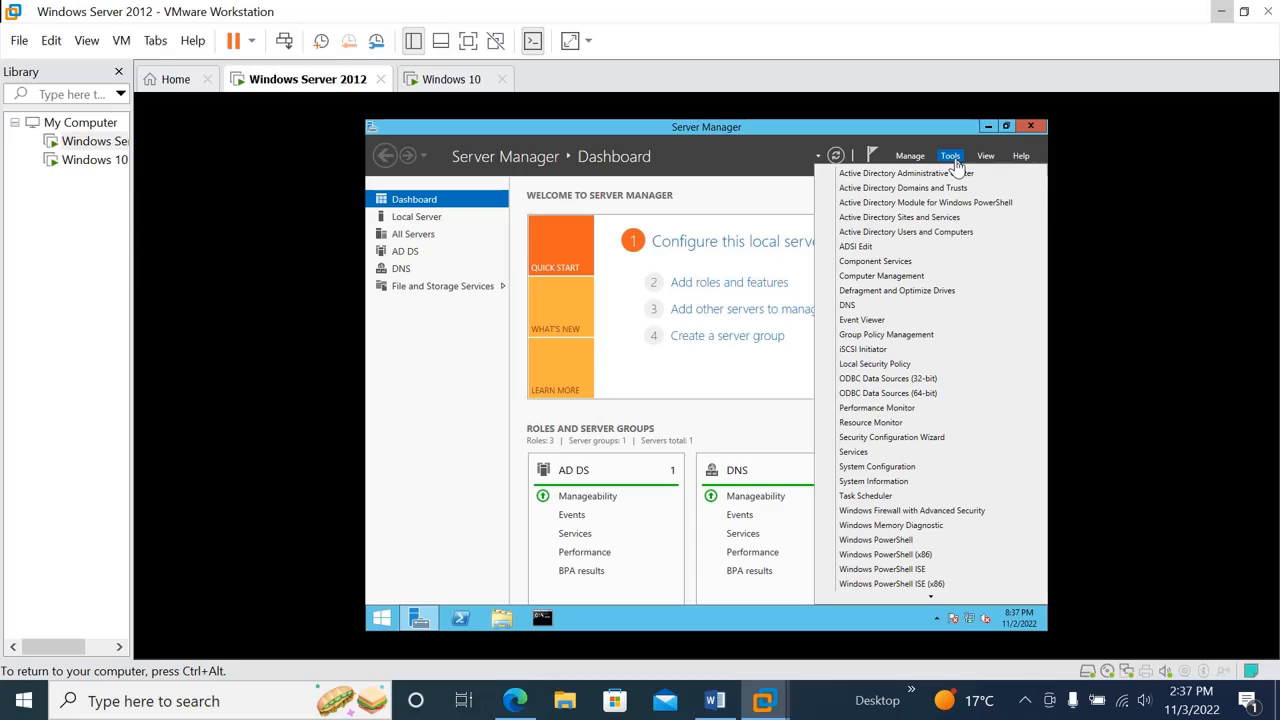
pyautogui.click(897, 243)
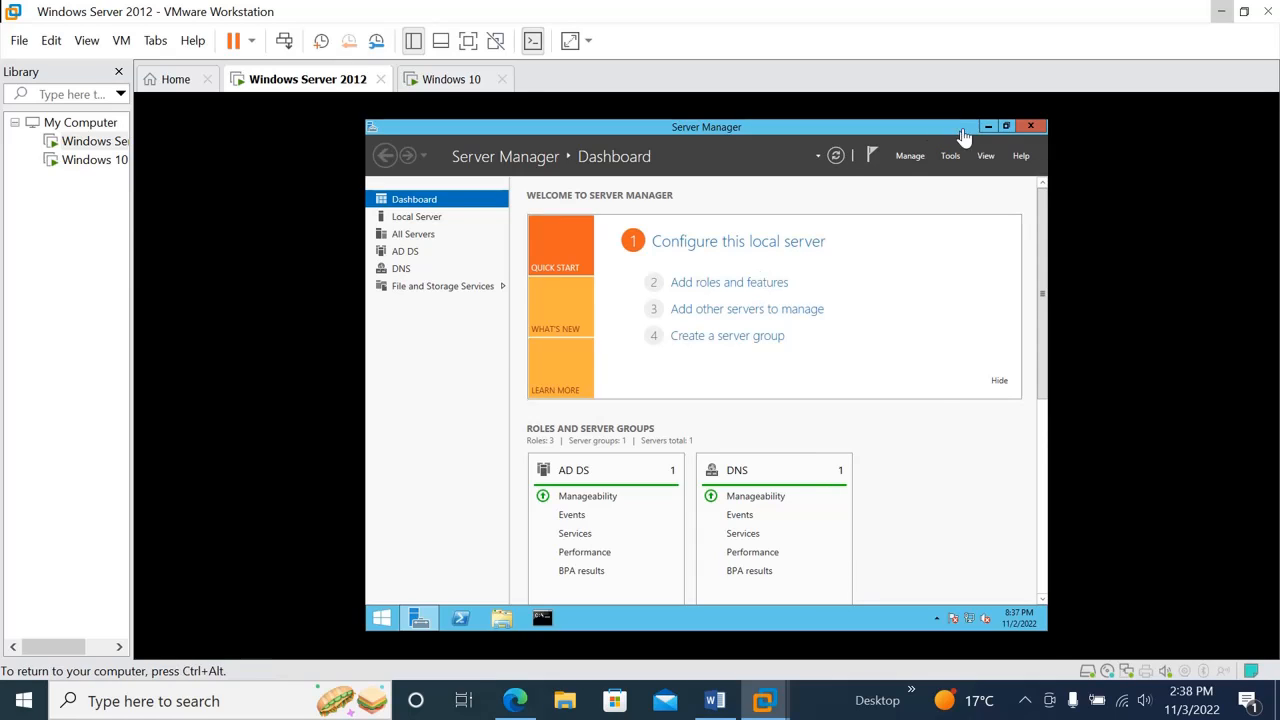
pyautogui.click(590, 281)
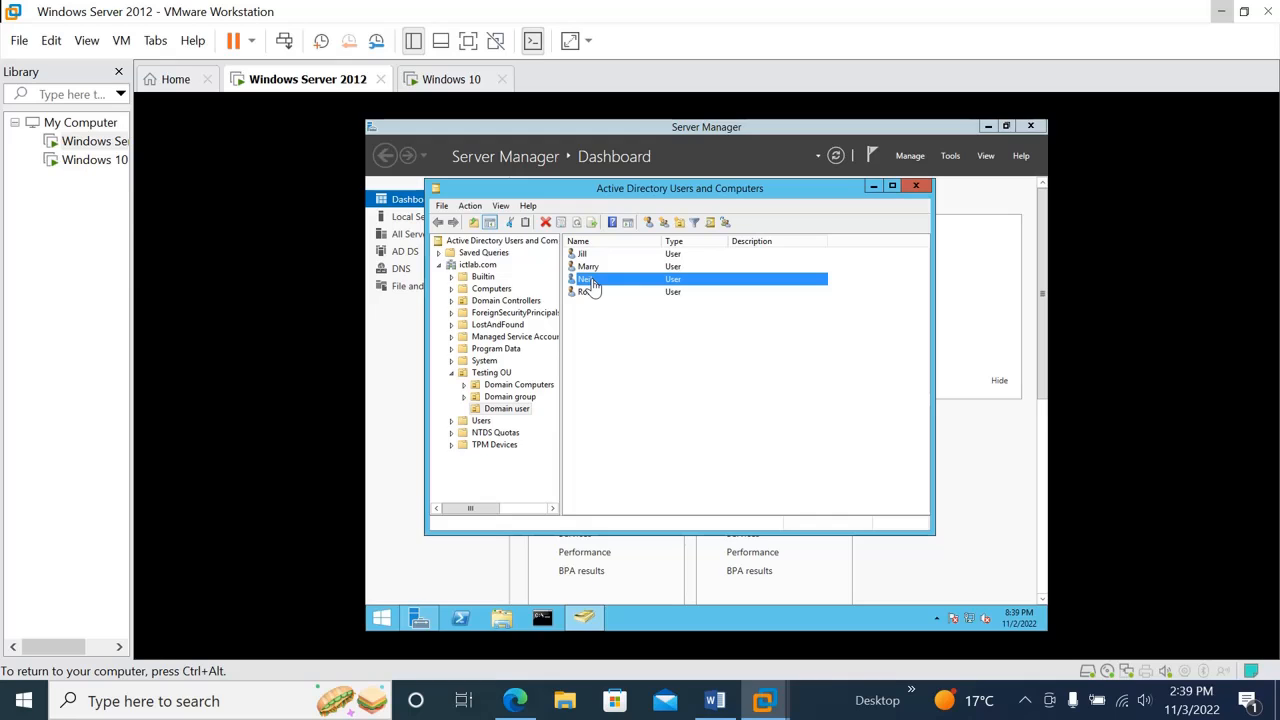
pyautogui.doubleClick(590, 281)
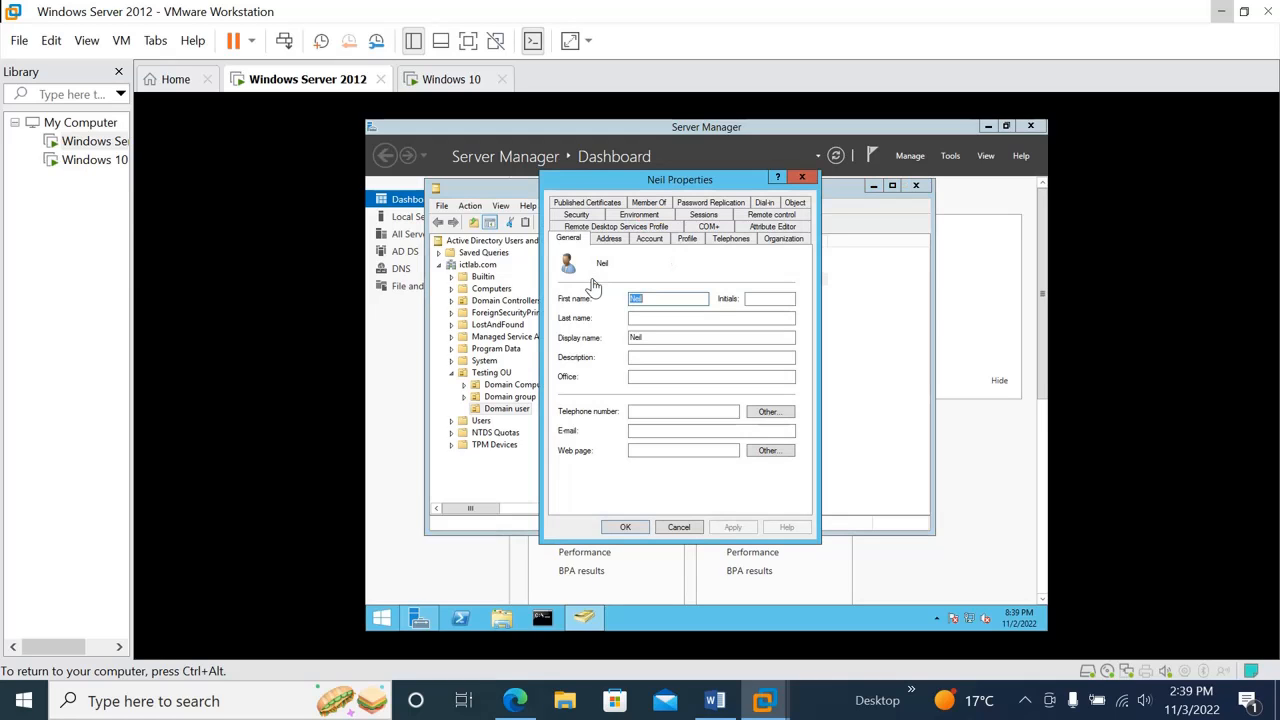
# Unlock the user's account in its account properties, apply the change, and close Active Directory Users and Computers
pyautogui.click(651, 241)
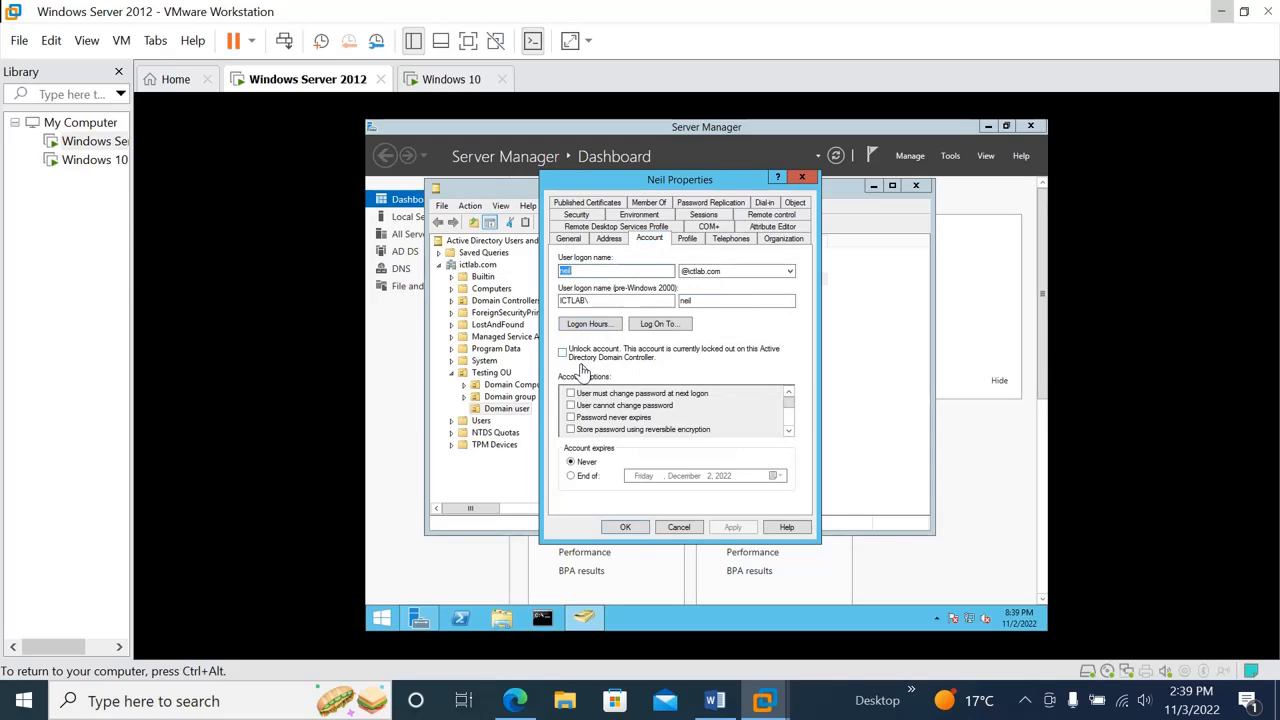
pyautogui.click(563, 354)
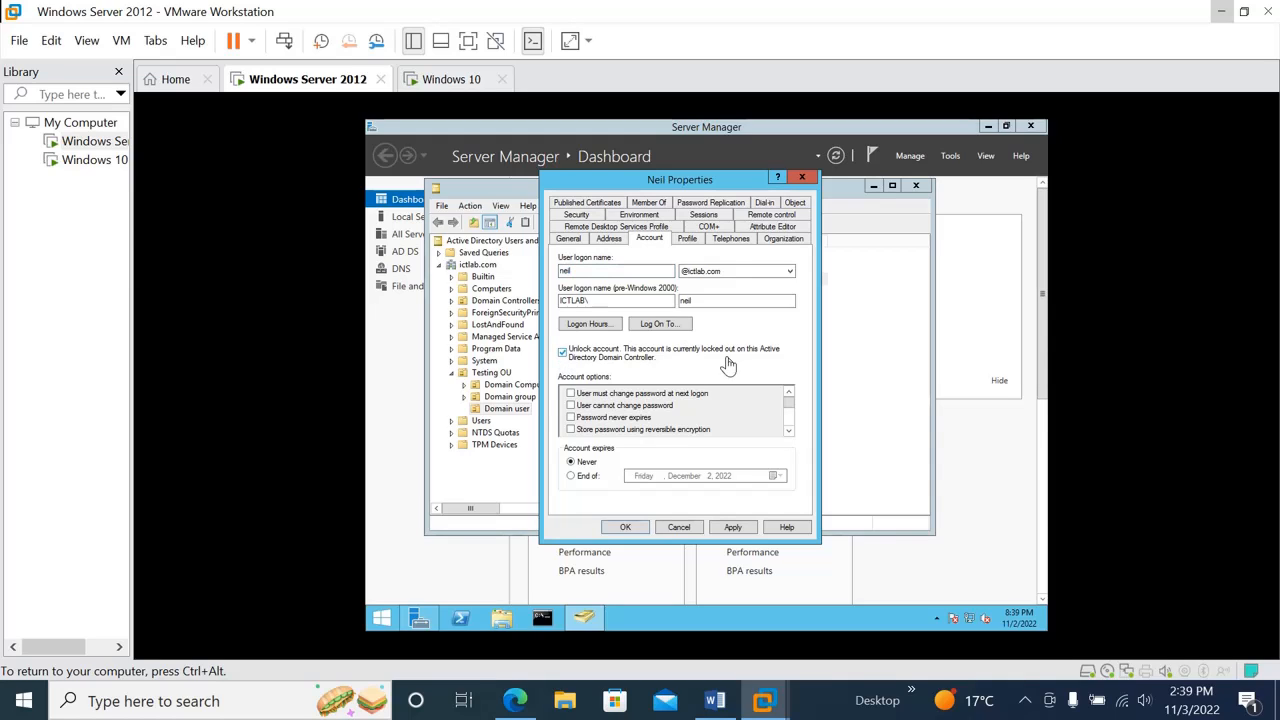
pyautogui.click(732, 532)
pyautogui.click(640, 532)
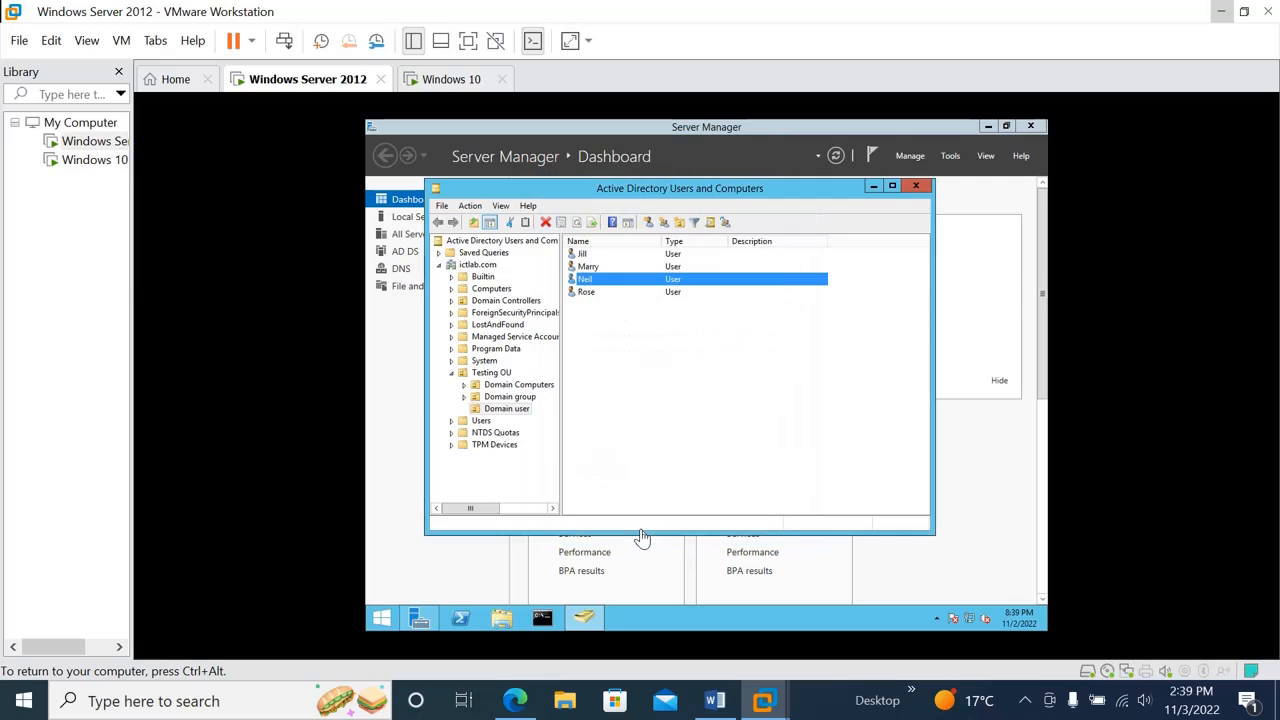
pyautogui.click(916, 189)
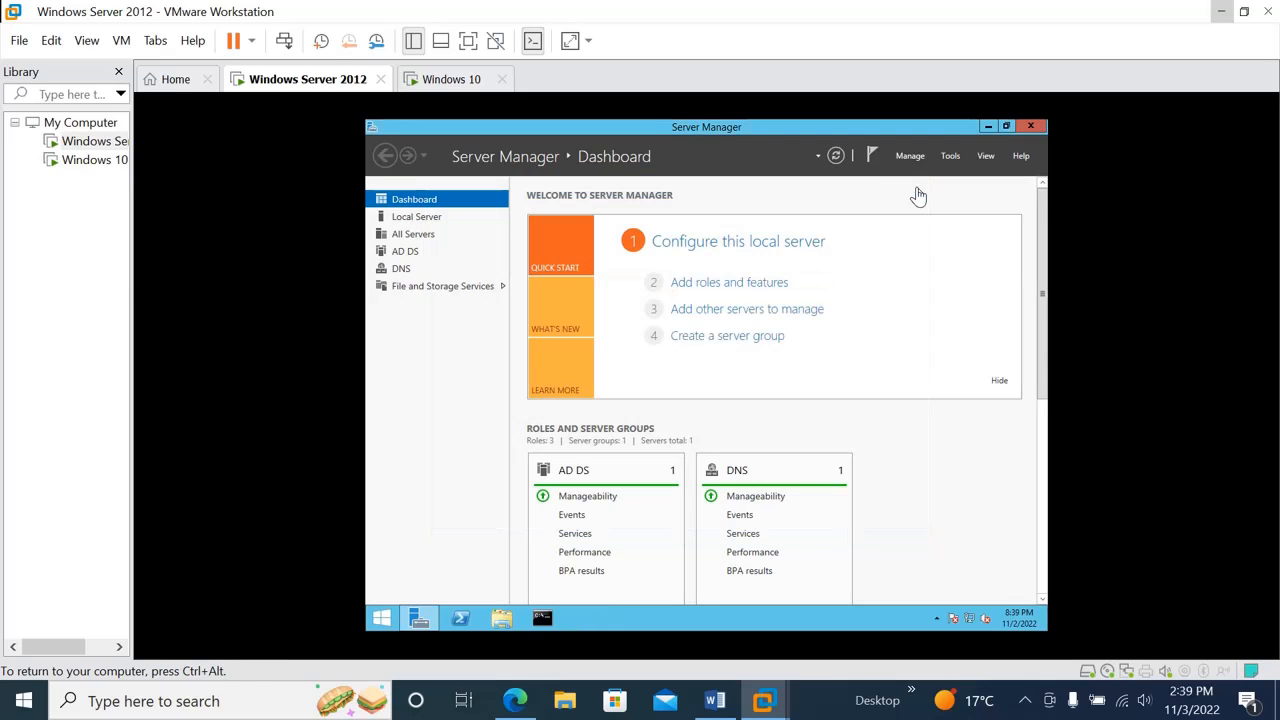
# Switch to the Windows 10 virtual machine and sign in as the unlocked user with the account password
pyautogui.click(456, 80)
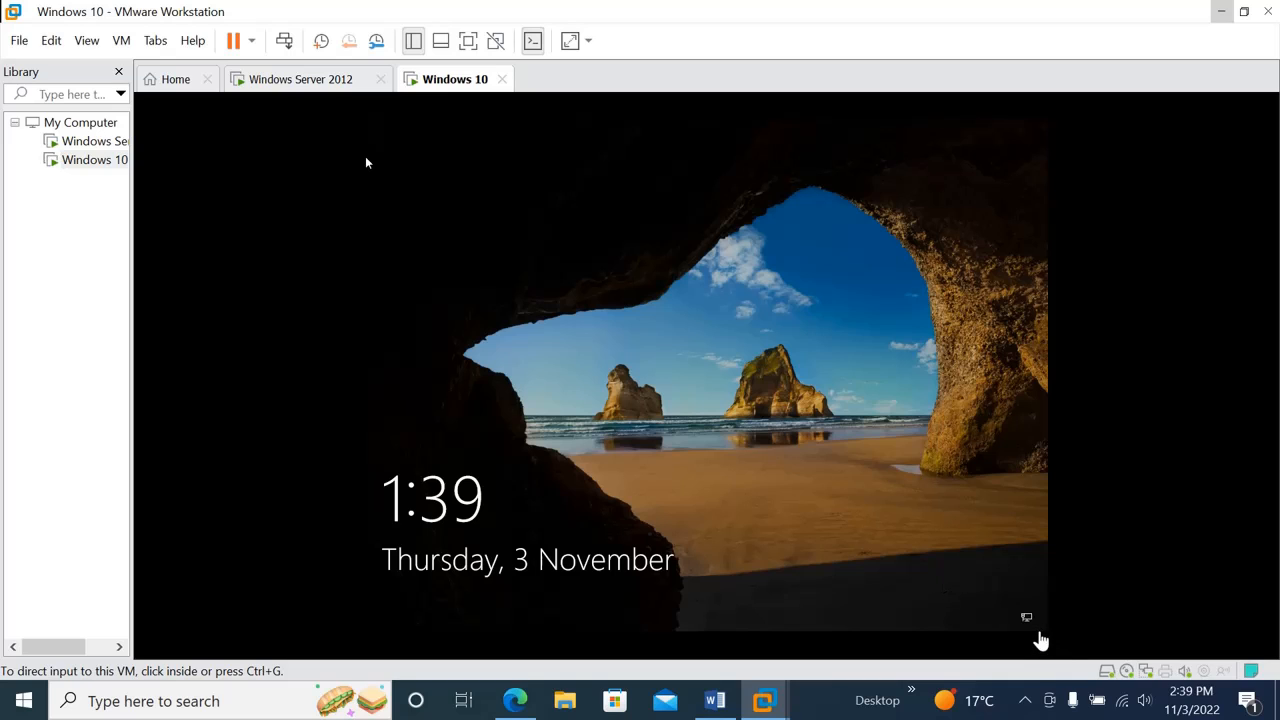
pyautogui.click(1031, 624)
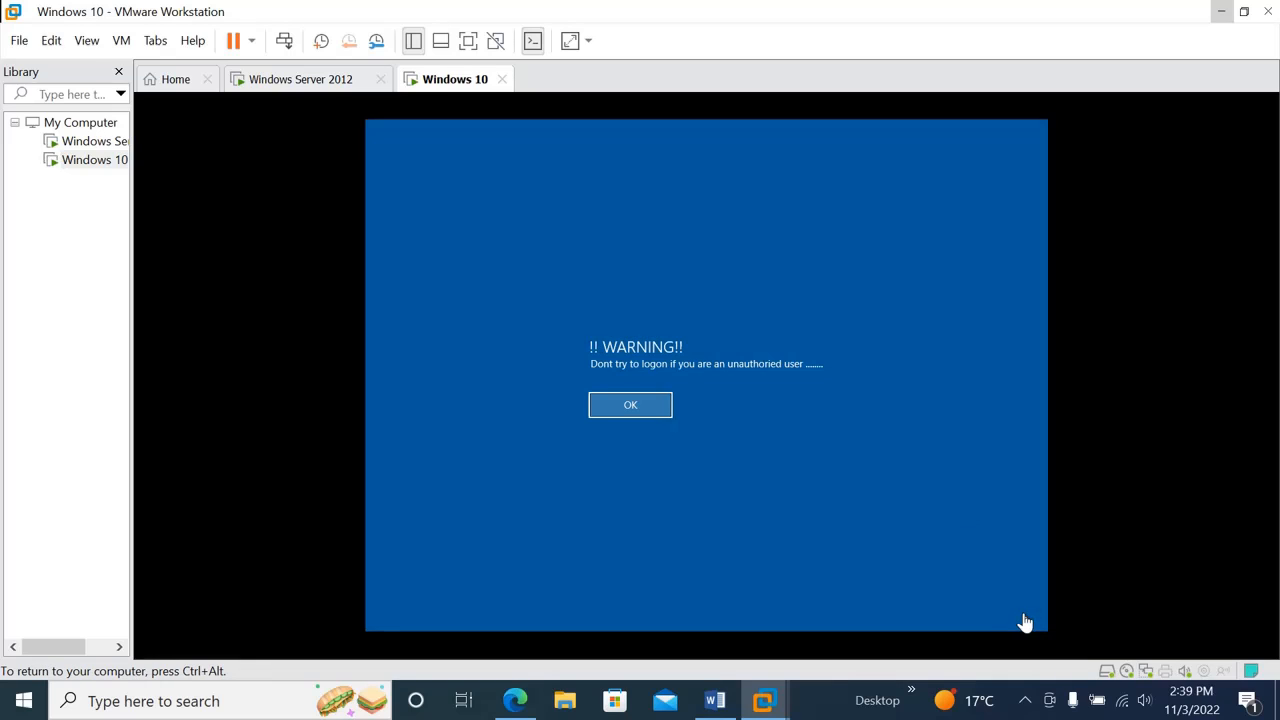
pyautogui.click(642, 408)
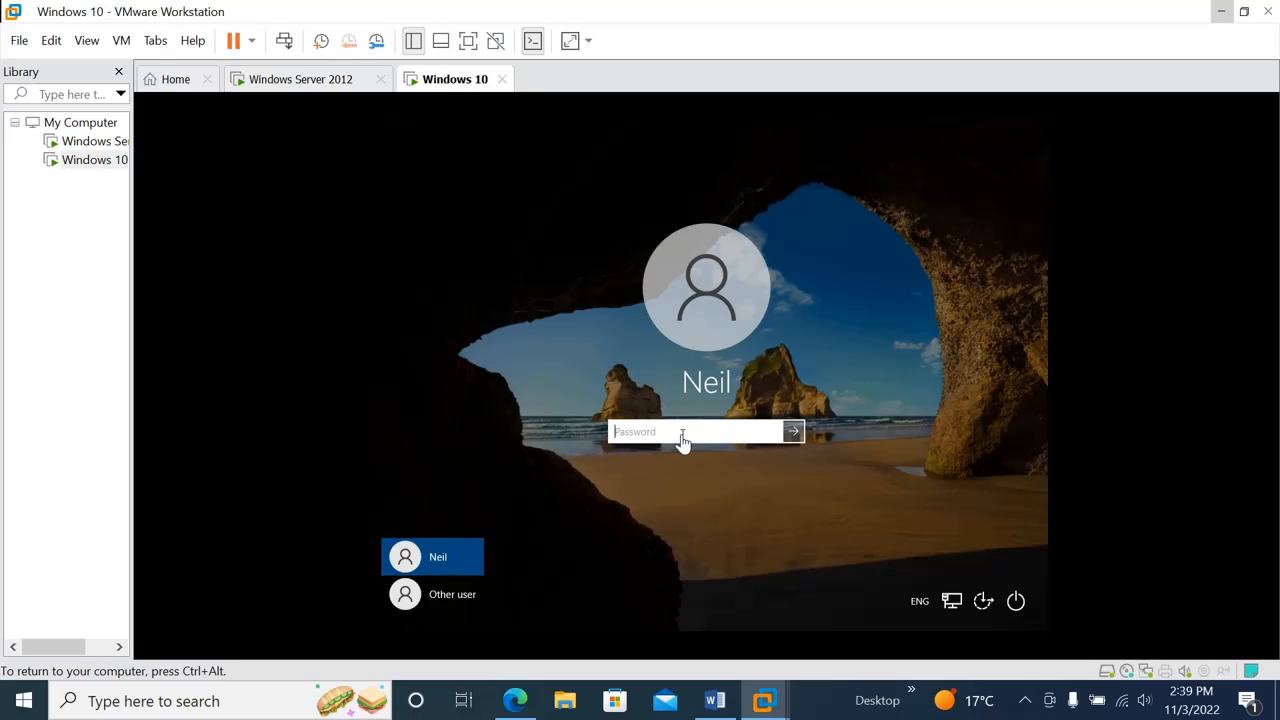
pyautogui.write('********')
pyautogui.press('Return')
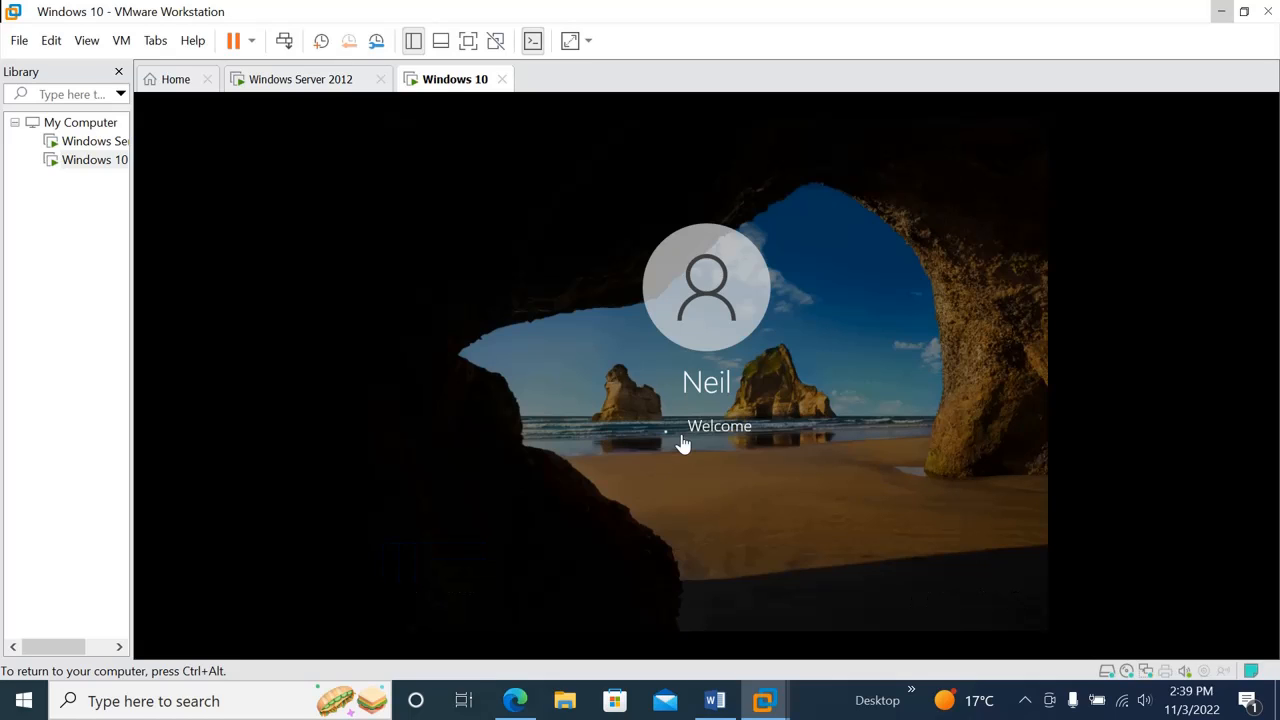